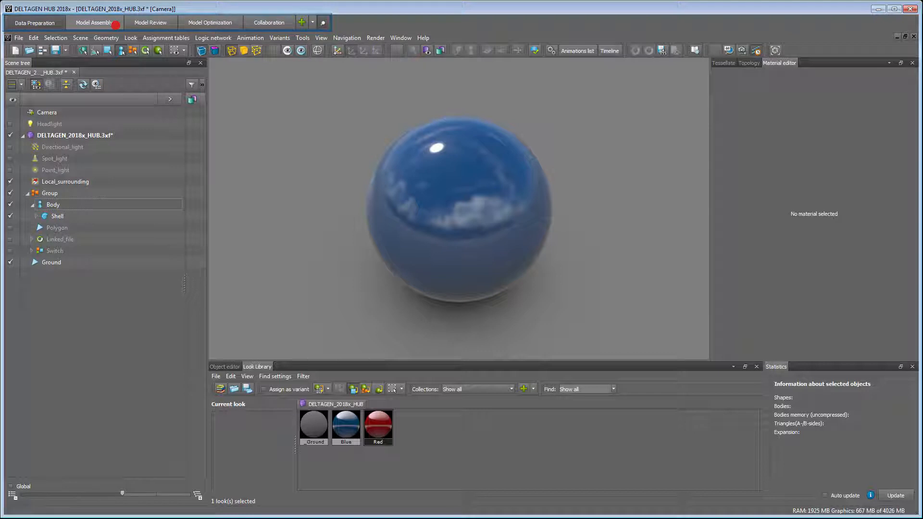
Step: Look through the Model Assembly, Model Review, Model Optimization and Collaboration task layouts
{"action": "left_click", "coordinate": [115, 24]}
{"action": "left_click", "coordinate": [151, 23]}
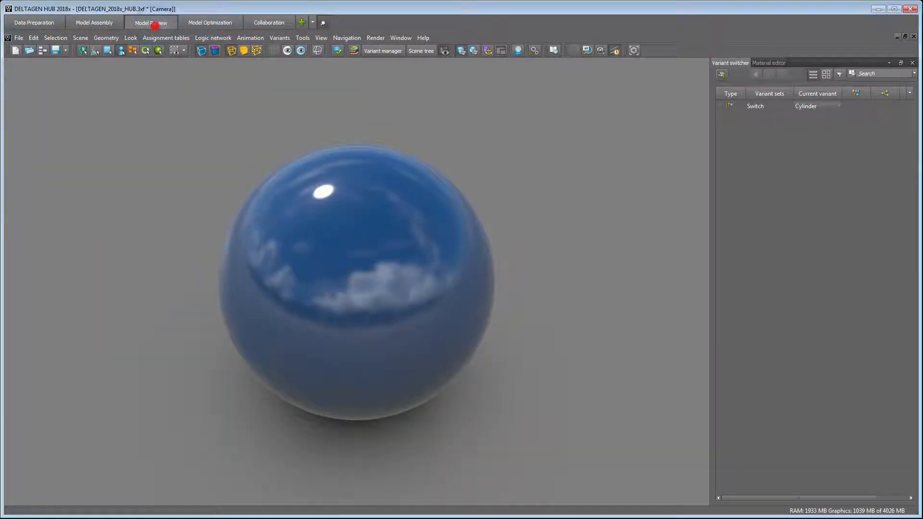
{"action": "left_click", "coordinate": [204, 24]}
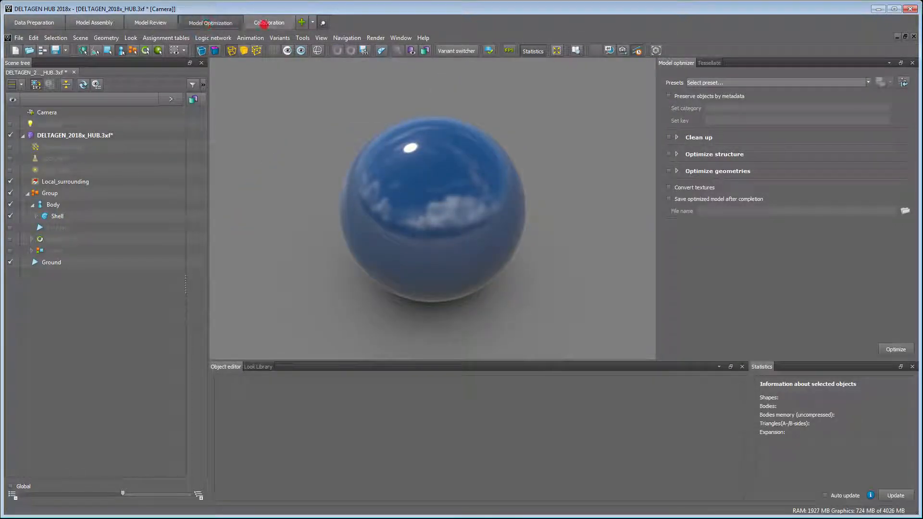
{"action": "left_click", "coordinate": [265, 23]}
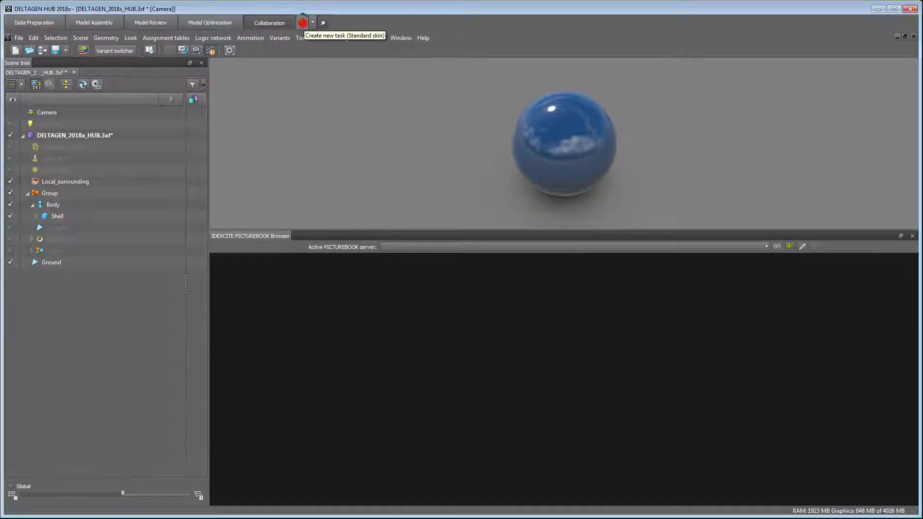
Step: Create a new standard-skin task named MyTask and close the 3DEXCITE PICTUREBOOK Browser in it
{"action": "left_click", "coordinate": [302, 22]}
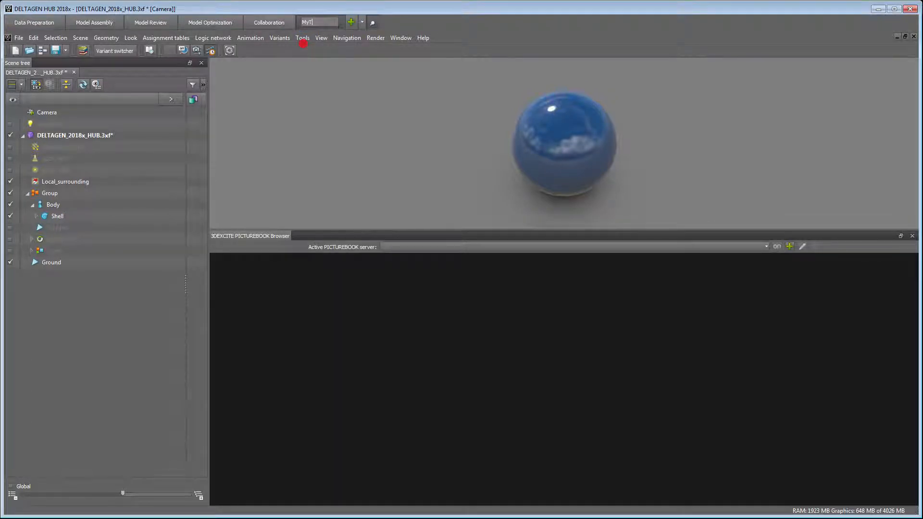
{"action": "type", "text": "MyTask"}
{"action": "key", "text": "Return"}
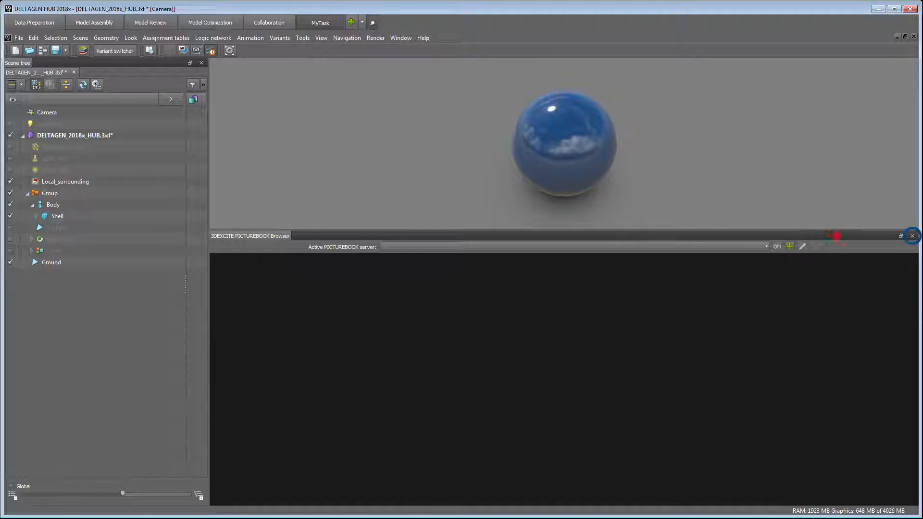
{"action": "left_click", "coordinate": [912, 236]}
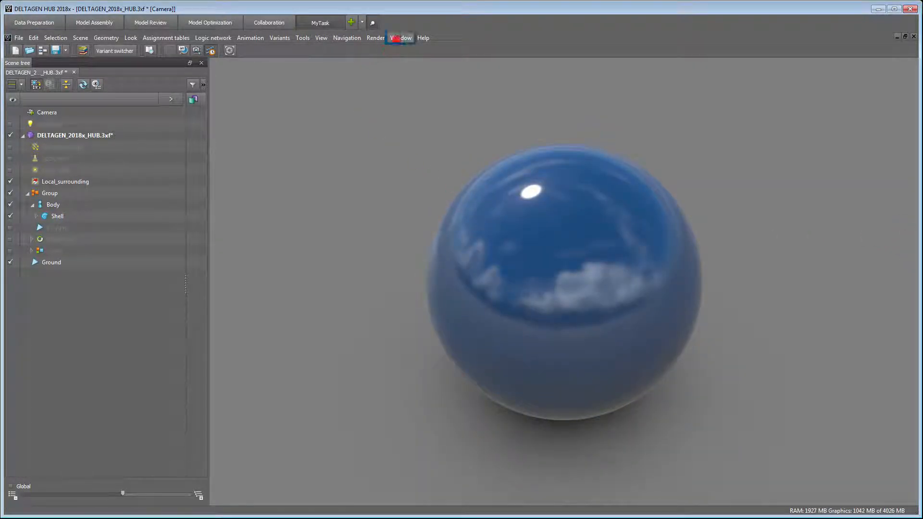
Step: Detach the Window menu as a floating palette and use it to hide and reshow the Scene tree
{"action": "left_click", "coordinate": [398, 40]}
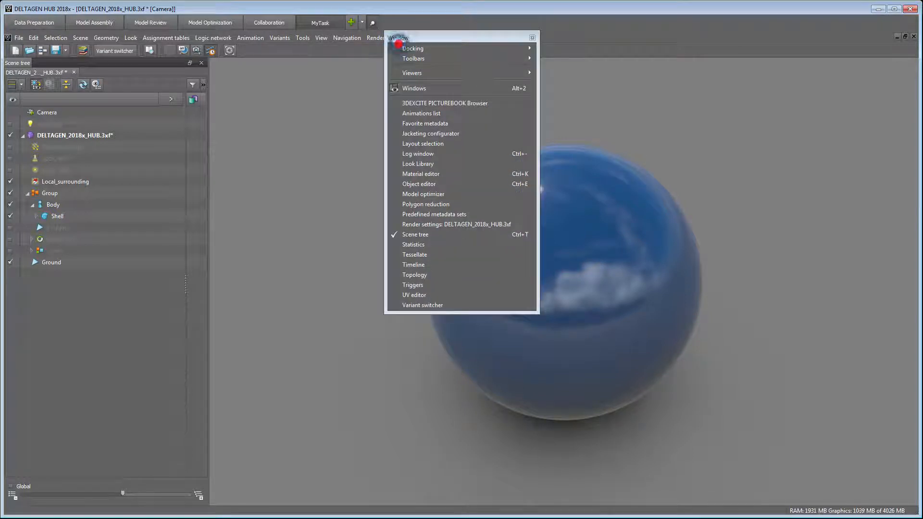
{"action": "left_click", "coordinate": [400, 46]}
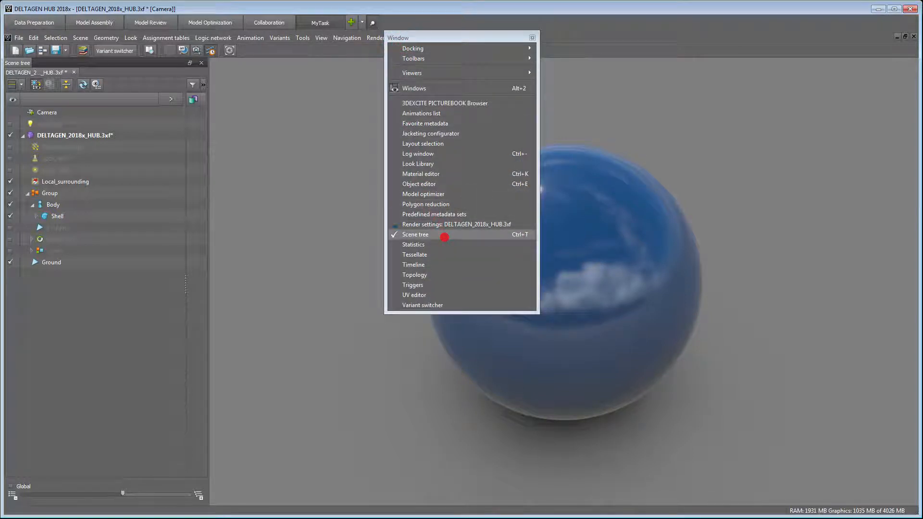
{"action": "left_click", "coordinate": [445, 237]}
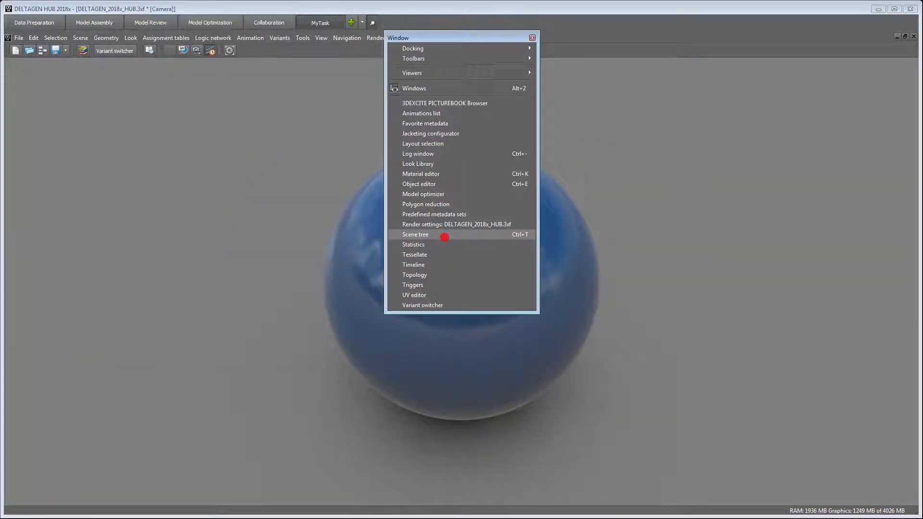
{"action": "left_click", "coordinate": [444, 237]}
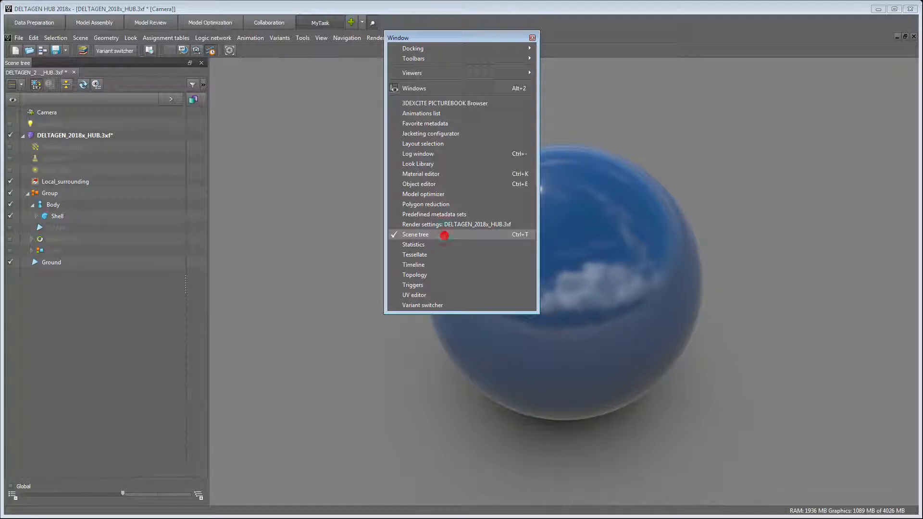
Step: Show the Render settings and the Material editor and dock them together as tabs along the viewer's right edge
{"action": "left_click", "coordinate": [442, 225]}
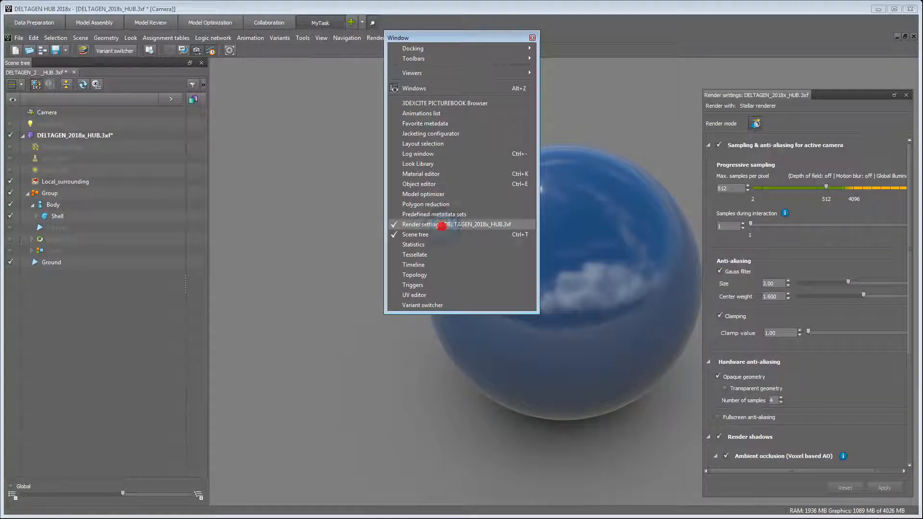
{"action": "left_click_drag", "start_coordinate": [725, 93], "coordinate": [885, 128]}
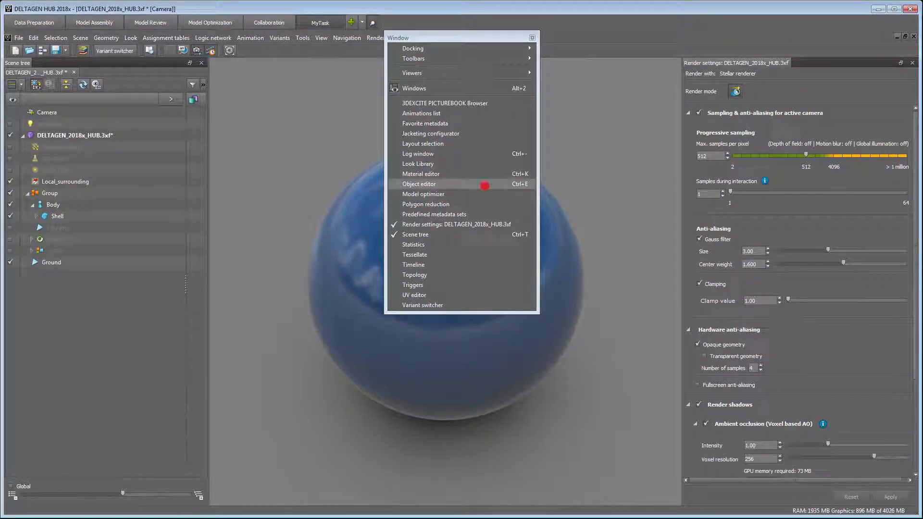
{"action": "left_click", "coordinate": [451, 174]}
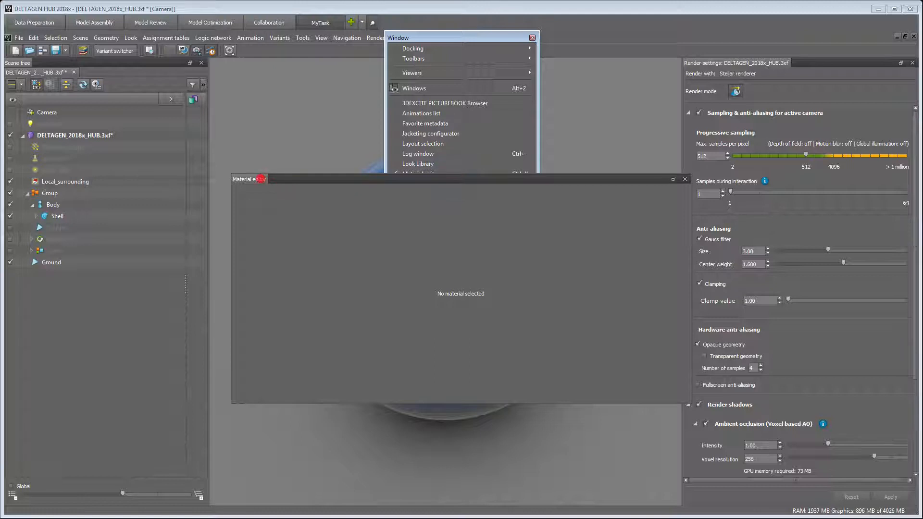
{"action": "left_click_drag", "start_coordinate": [260, 179], "coordinate": [695, 189]}
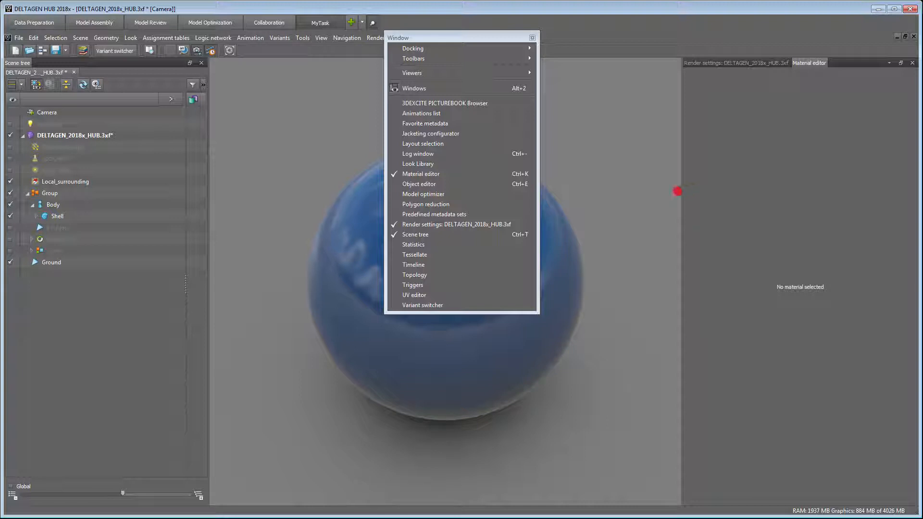
Step: Show the Object editor, assign the lower-right docking corner to the right dock area, and close the floating Window menu
{"action": "left_click", "coordinate": [440, 184]}
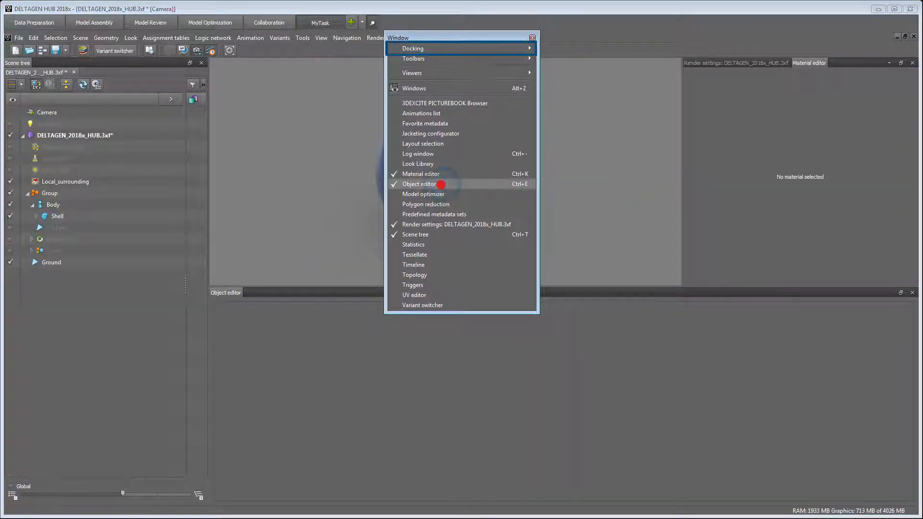
{"action": "mouse_move", "coordinate": [496, 48]}
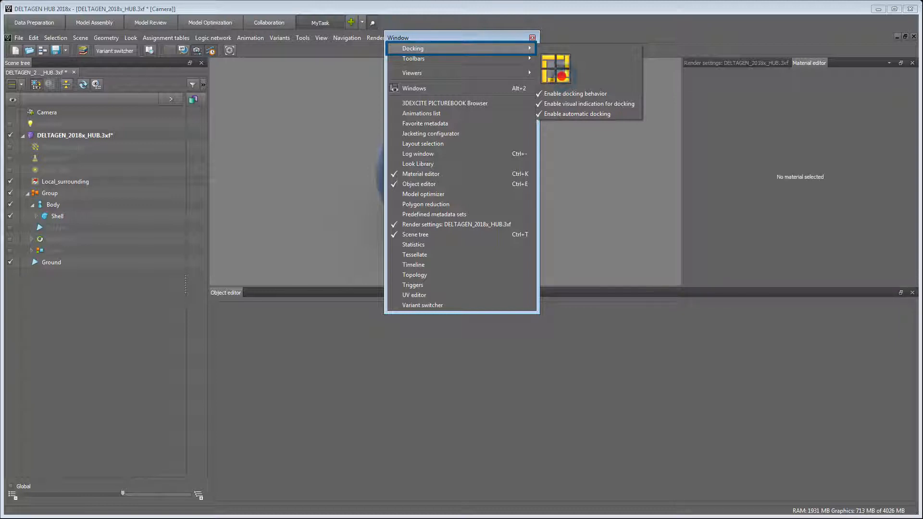
{"action": "left_click", "coordinate": [562, 76]}
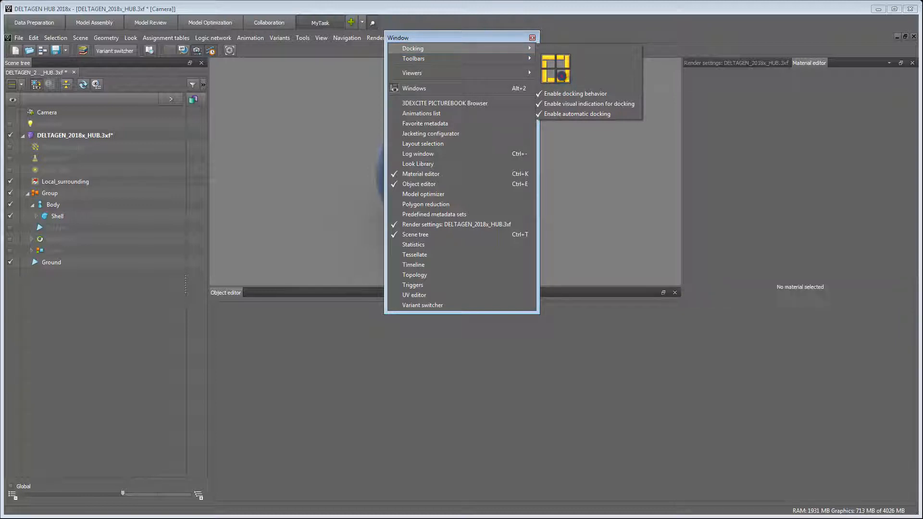
{"action": "left_click", "coordinate": [533, 38]}
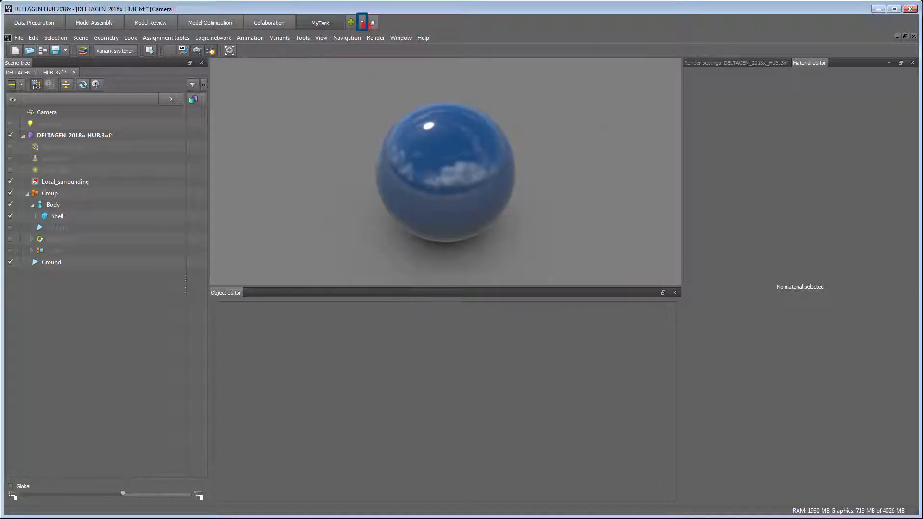
Step: Create another task with the transparent skin, keeping the default name New task
{"action": "left_click", "coordinate": [362, 22]}
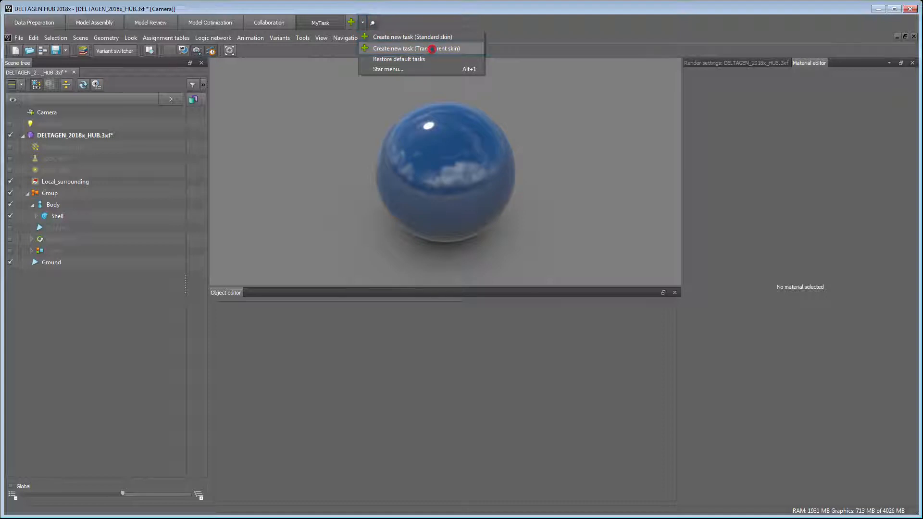
{"action": "left_click", "coordinate": [432, 48]}
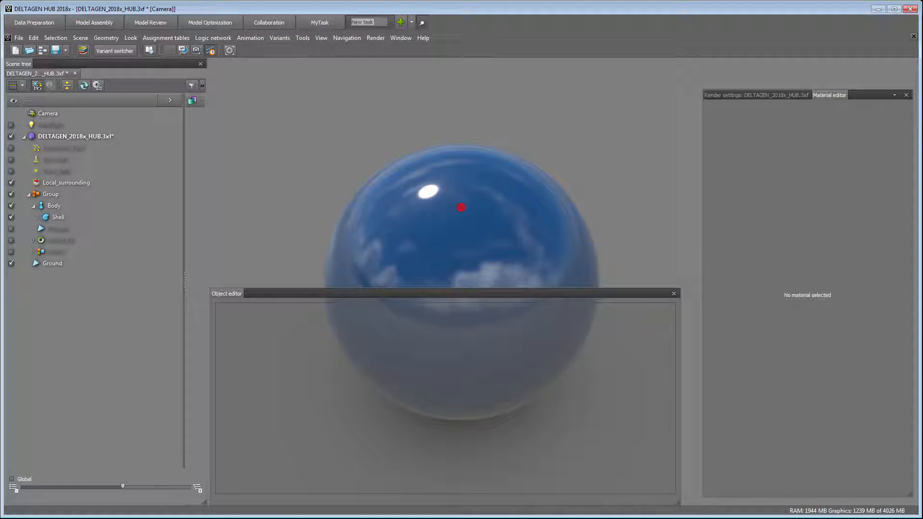
{"action": "right_click_drag", "start_coordinate": [465, 220], "coordinate": [454, 132]}
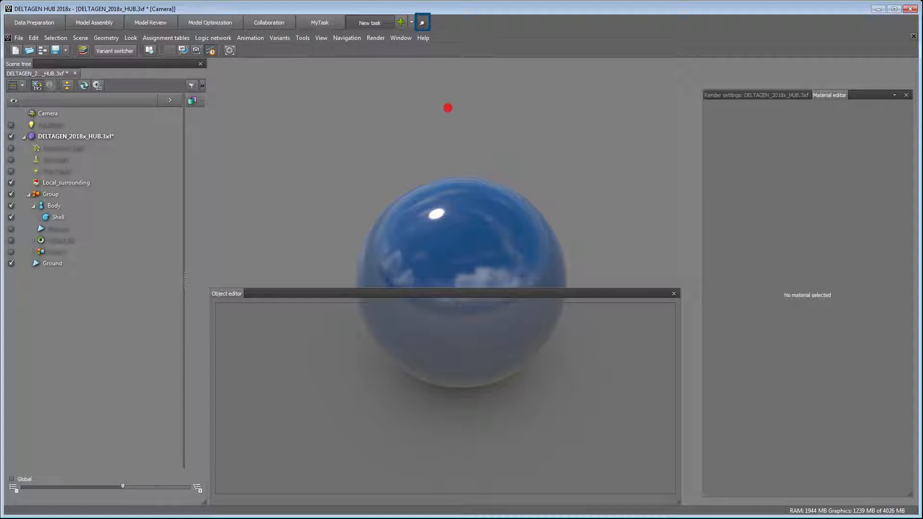
Step: Set the task bar to hide automatically, reveal it and pin it back in place
{"action": "left_click", "coordinate": [422, 21]}
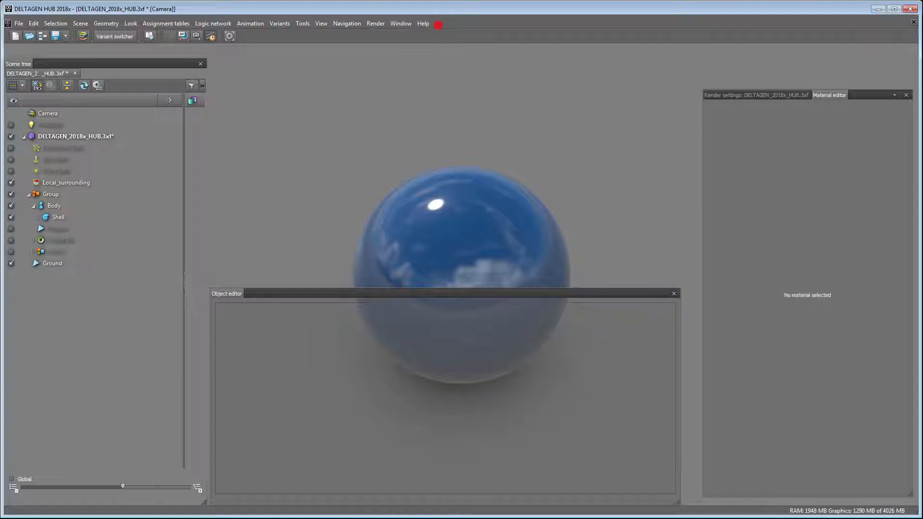
{"action": "mouse_move", "coordinate": [437, 17]}
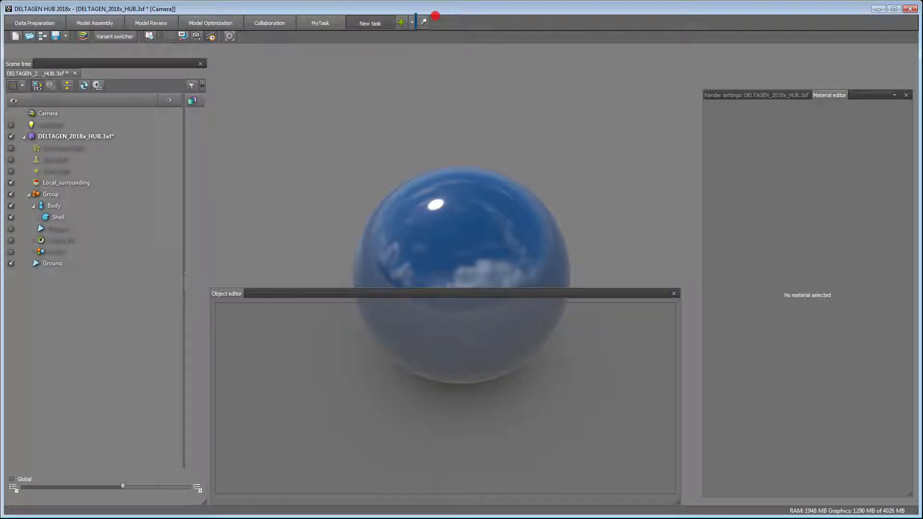
{"action": "left_click", "coordinate": [425, 22]}
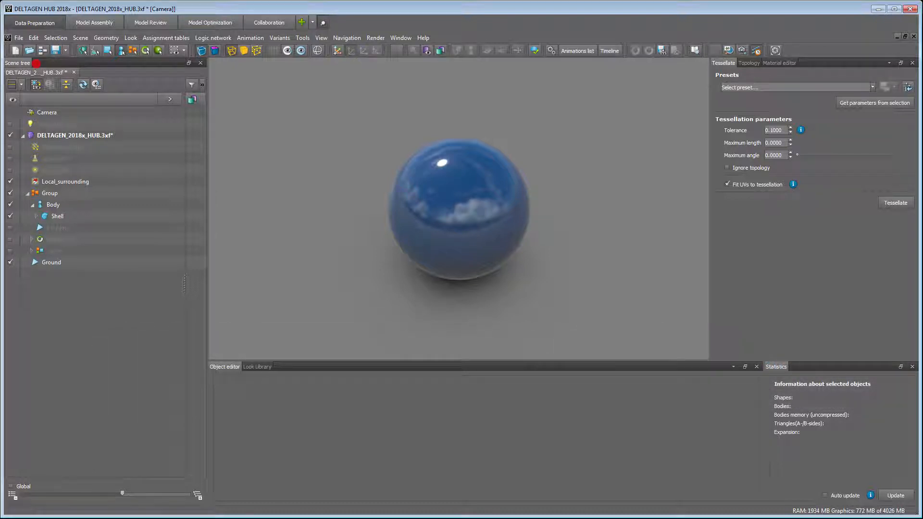
Step: Detach the Geometry menu and its NURBS submenu as floating palettes over the viewer and close both again
{"action": "left_click", "coordinate": [18, 38]}
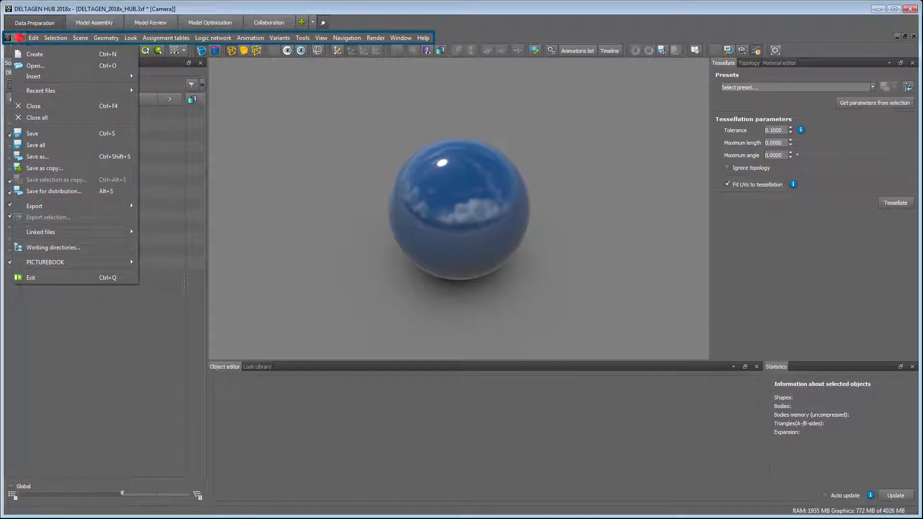
{"action": "mouse_move", "coordinate": [34, 38]}
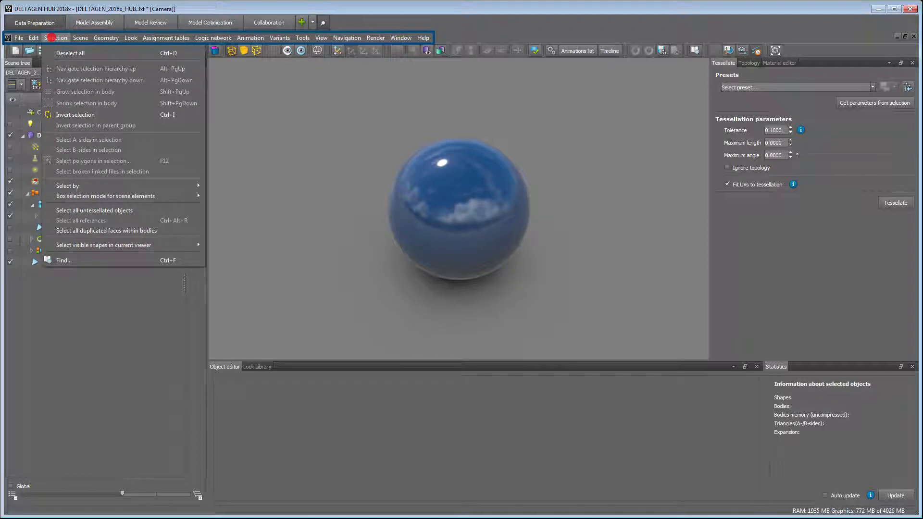
{"action": "mouse_move", "coordinate": [103, 39]}
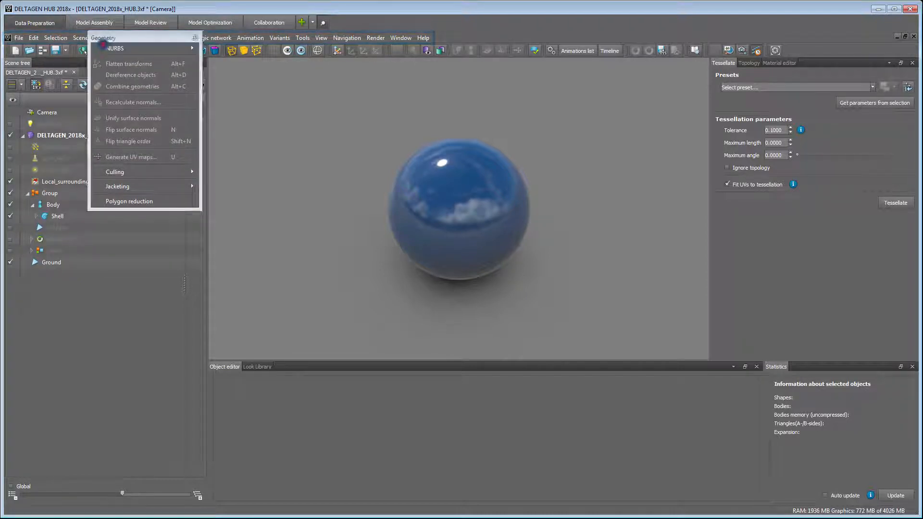
{"action": "left_click_drag", "start_coordinate": [127, 38], "coordinate": [257, 69]}
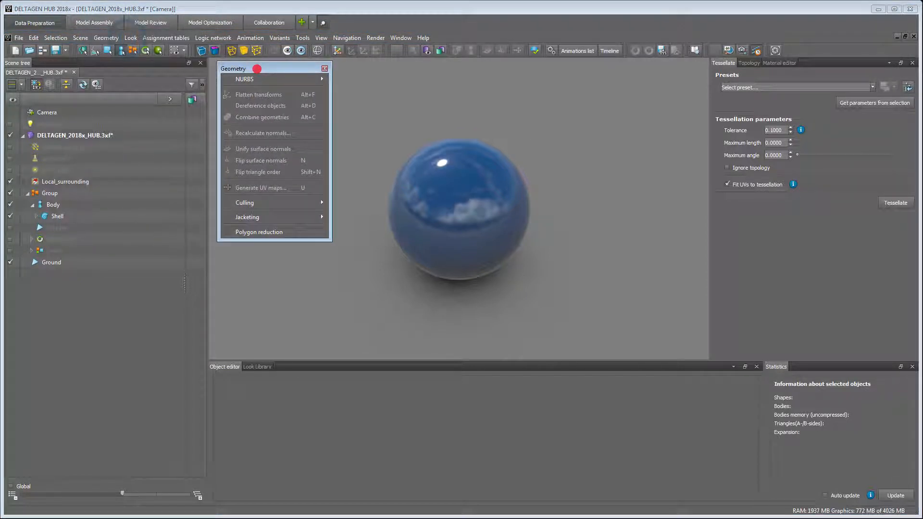
{"action": "mouse_move", "coordinate": [287, 78]}
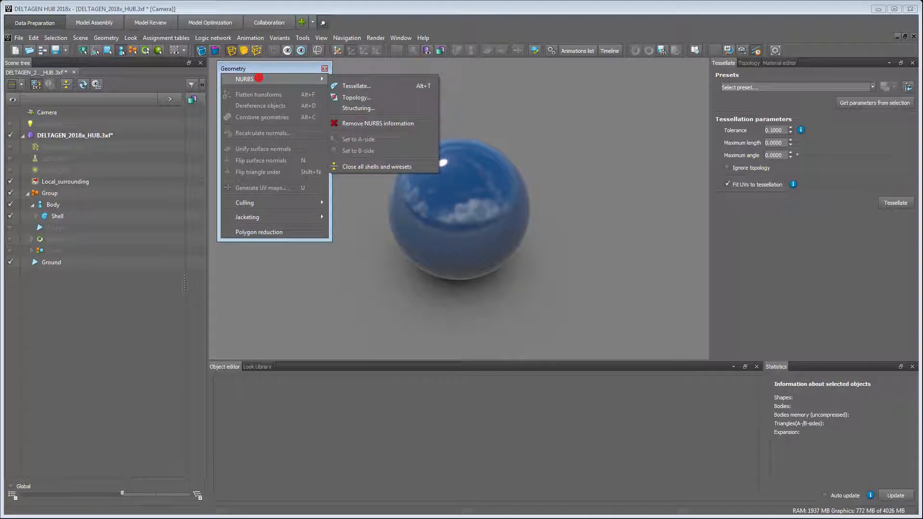
{"action": "left_click", "coordinate": [360, 76]}
{"action": "left_click_drag", "start_coordinate": [368, 70], "coordinate": [388, 68]}
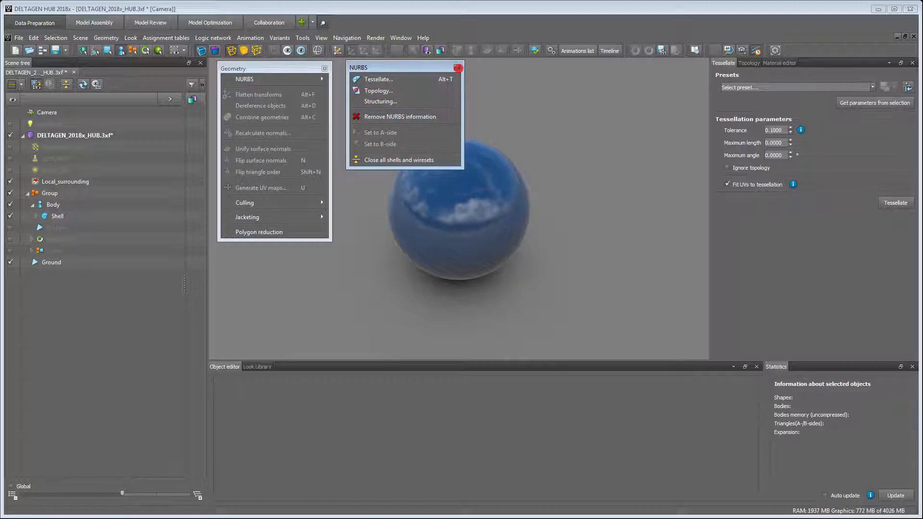
{"action": "left_click", "coordinate": [458, 68]}
{"action": "left_click", "coordinate": [325, 69]}
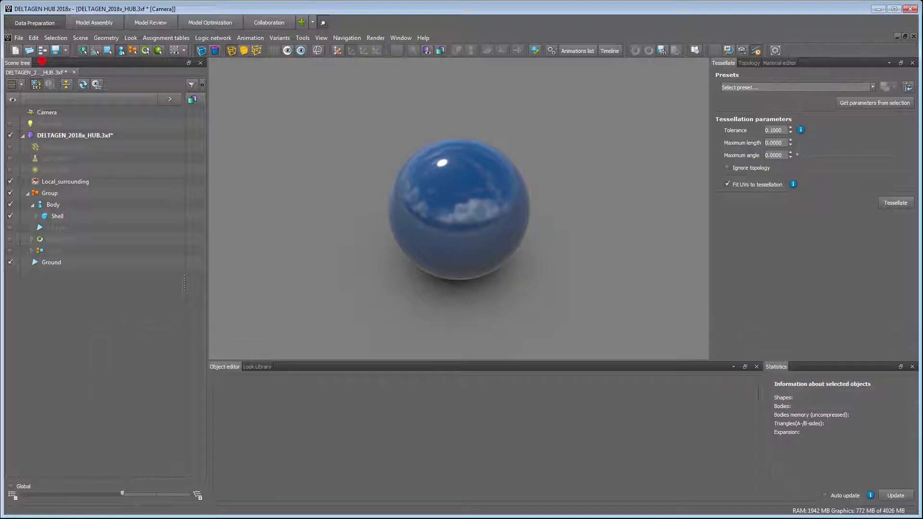
Step: Detach the Select by submenu as a floating palette and place it just below the selection tools
{"action": "left_click", "coordinate": [19, 37]}
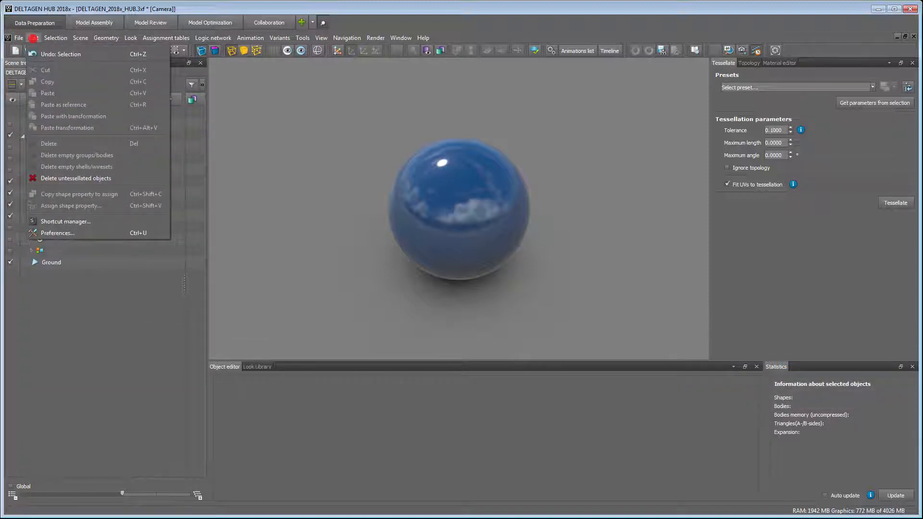
{"action": "mouse_move", "coordinate": [46, 38]}
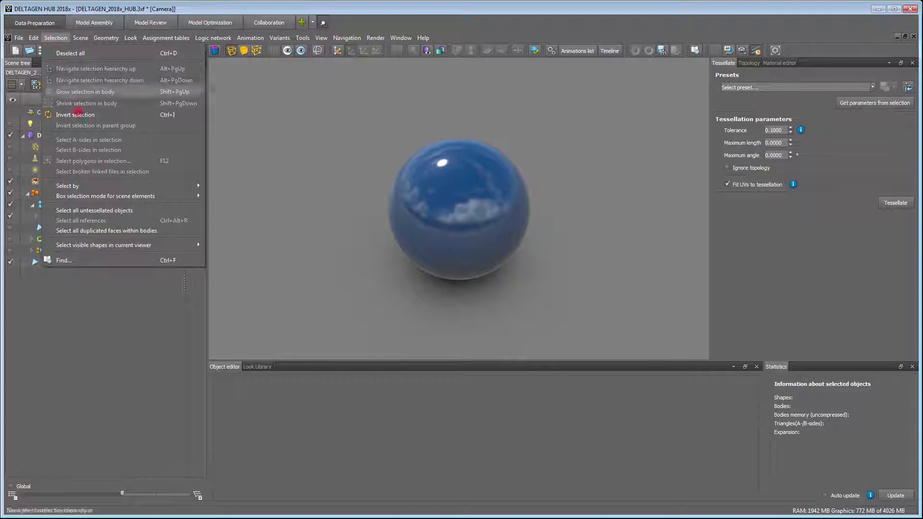
{"action": "mouse_move", "coordinate": [150, 185]}
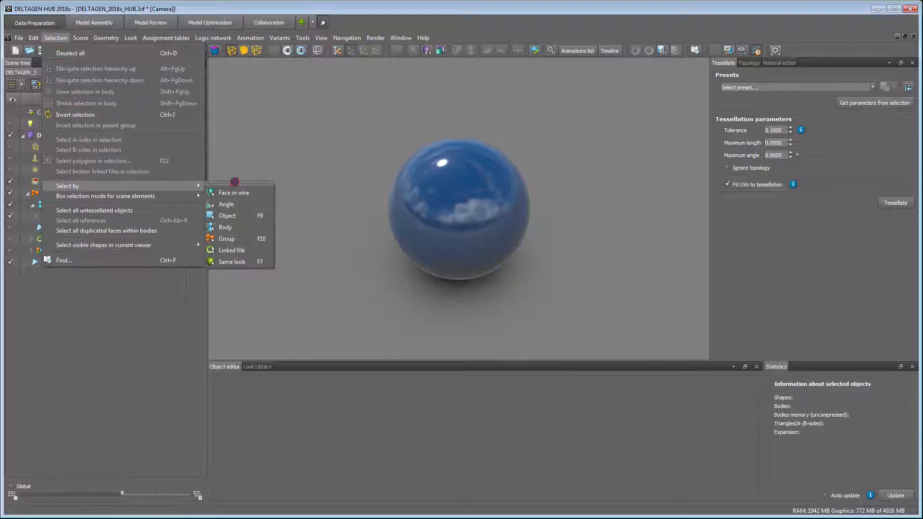
{"action": "left_click", "coordinate": [236, 184]}
{"action": "left_click_drag", "start_coordinate": [243, 174], "coordinate": [128, 72]}
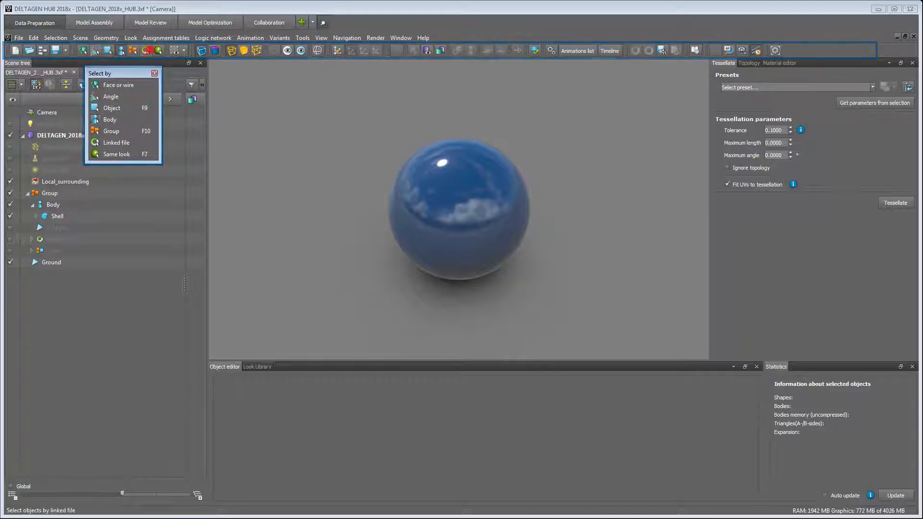
Step: Close the floating Select by palette and create a new empty toolbar
{"action": "left_click", "coordinate": [155, 74]}
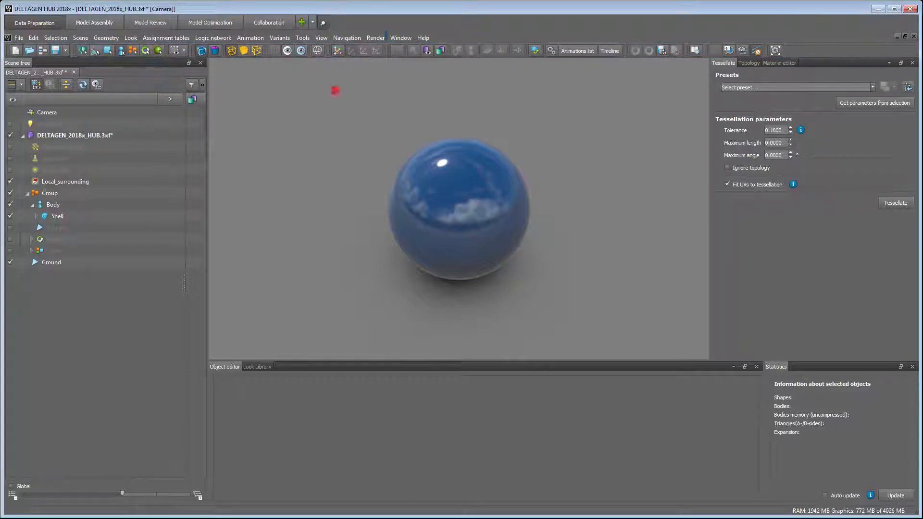
{"action": "left_click", "coordinate": [407, 38]}
{"action": "mouse_move", "coordinate": [484, 61]}
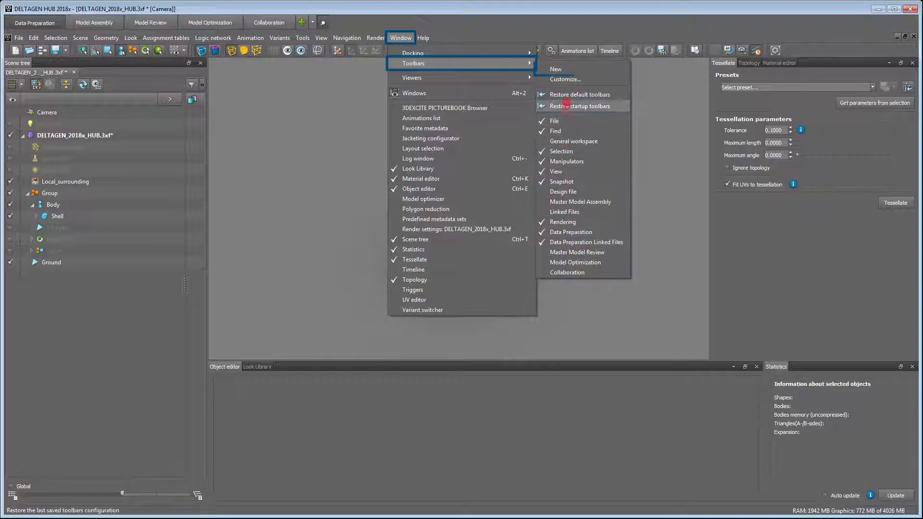
{"action": "left_click", "coordinate": [560, 69]}
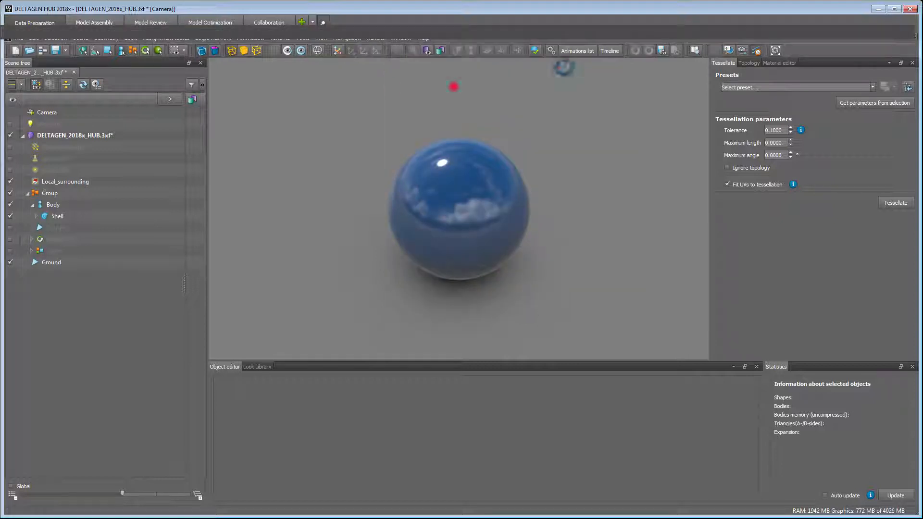
Step: Customize the toolbars by adding a command from the command list to the new floating toolbar
{"action": "left_click", "coordinate": [400, 37]}
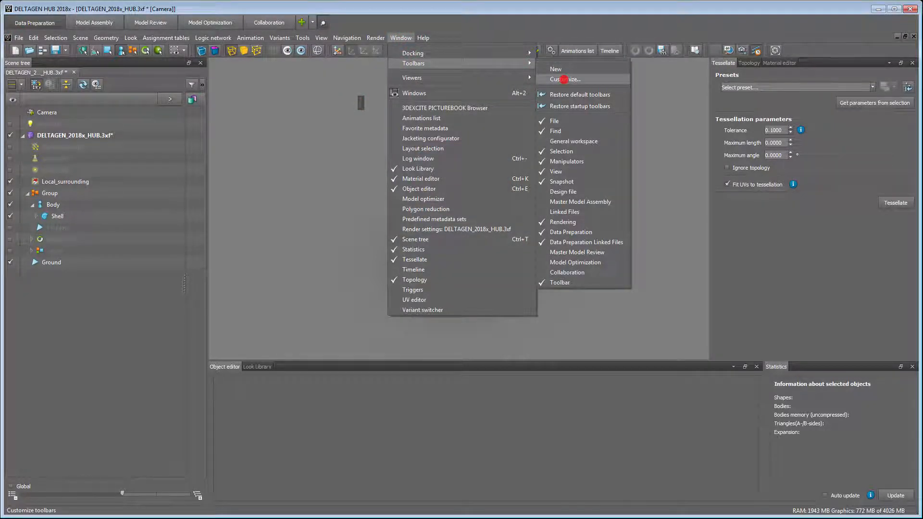
{"action": "left_click", "coordinate": [564, 80]}
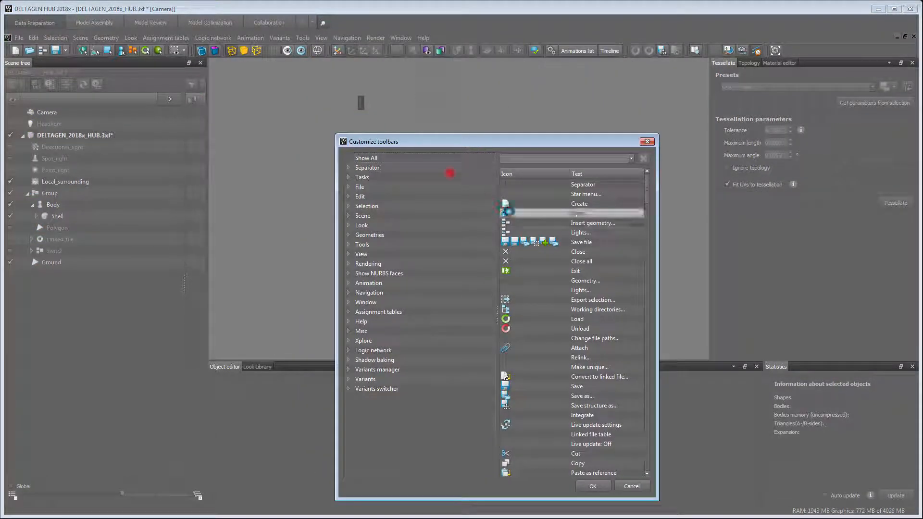
{"action": "left_click_drag", "start_coordinate": [450, 173], "coordinate": [360, 99]}
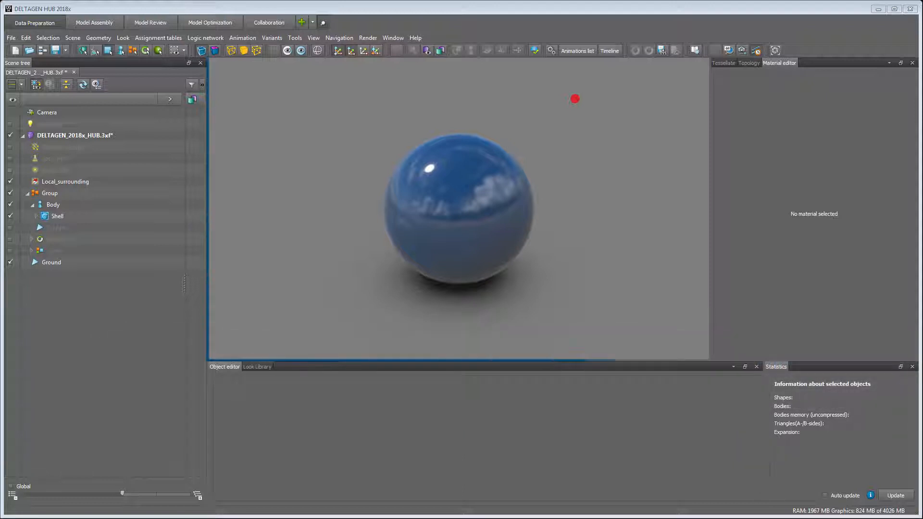
Step: Orbit and zoom the viewer closer to the blue sphere, select the sphere and try its transform manipulator along the red axis
{"action": "left_click", "coordinate": [575, 86]}
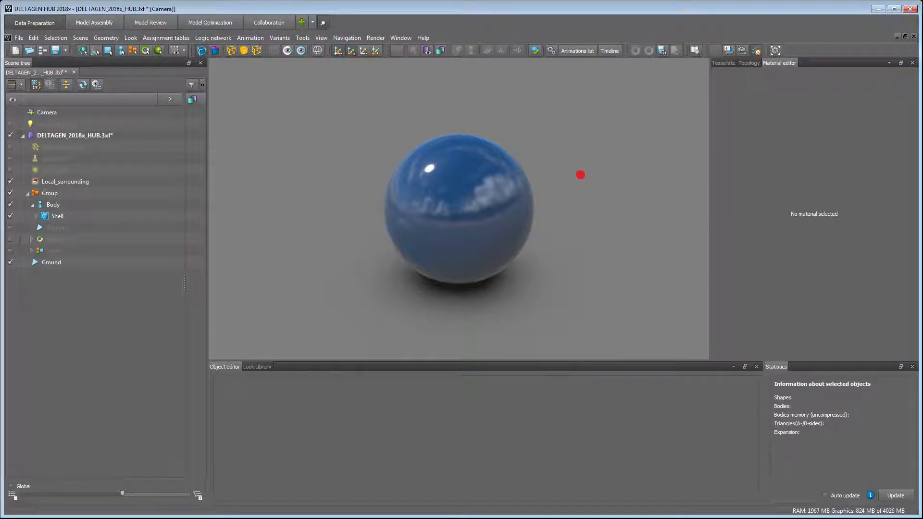
{"action": "left_click_drag", "start_coordinate": [580, 175], "coordinate": [548, 177]}
{"action": "right_click_drag", "start_coordinate": [548, 177], "coordinate": [546, 245]}
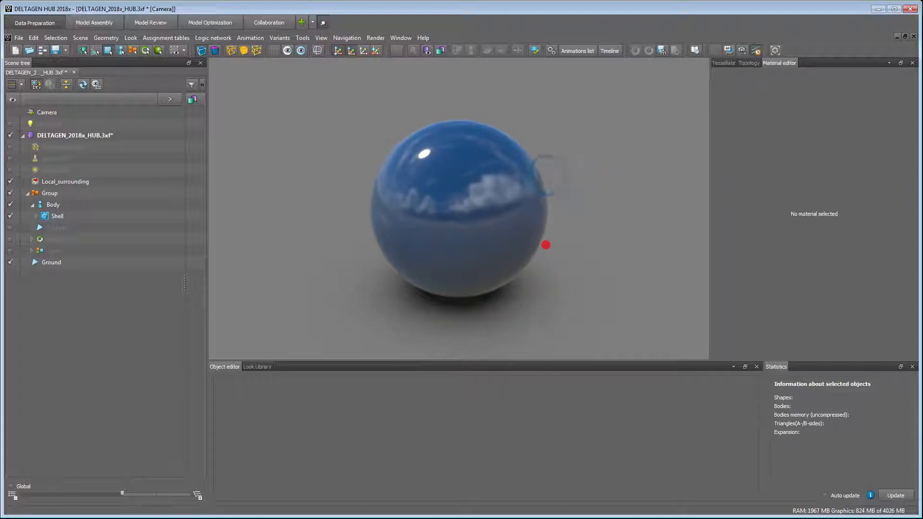
{"action": "left_click", "coordinate": [485, 218]}
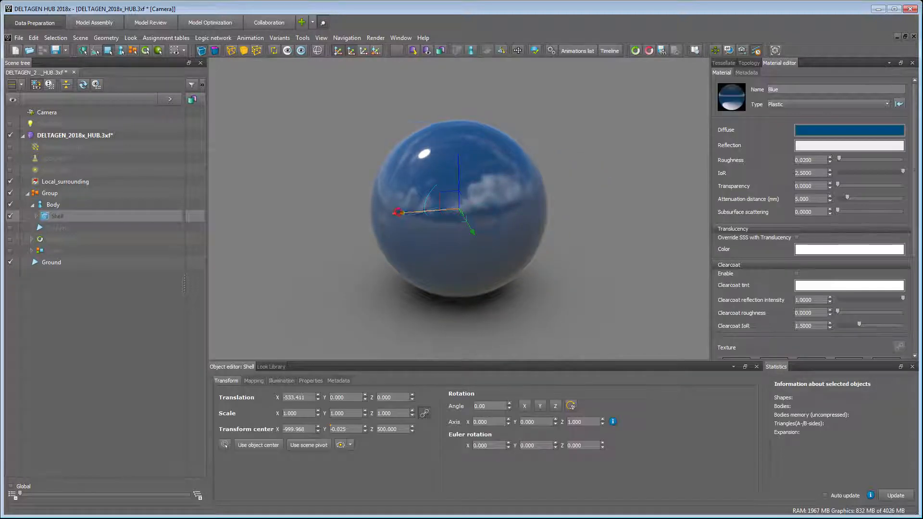
{"action": "left_click_drag", "start_coordinate": [454, 216], "coordinate": [398, 213]}
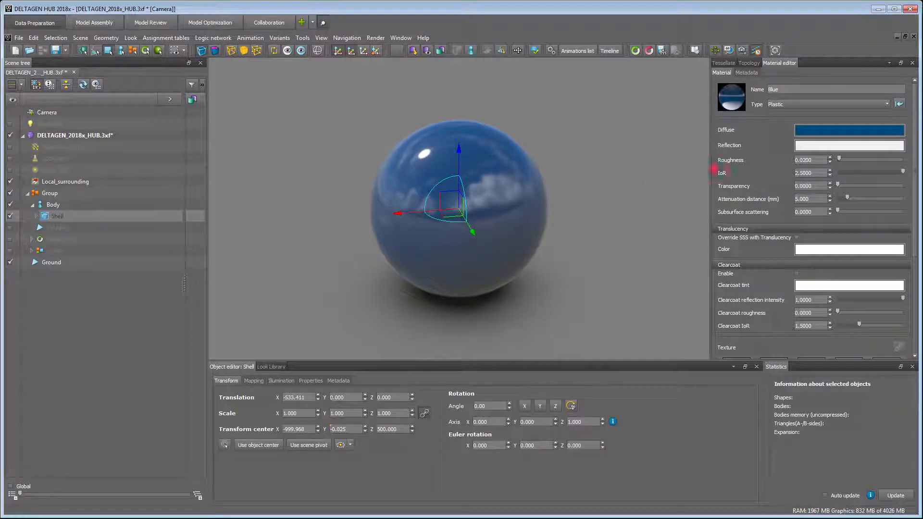
Step: Change the diffuse colour of the sphere's Blue material to green with hue 154, saturation 255 and value 124
{"action": "left_click", "coordinate": [820, 130]}
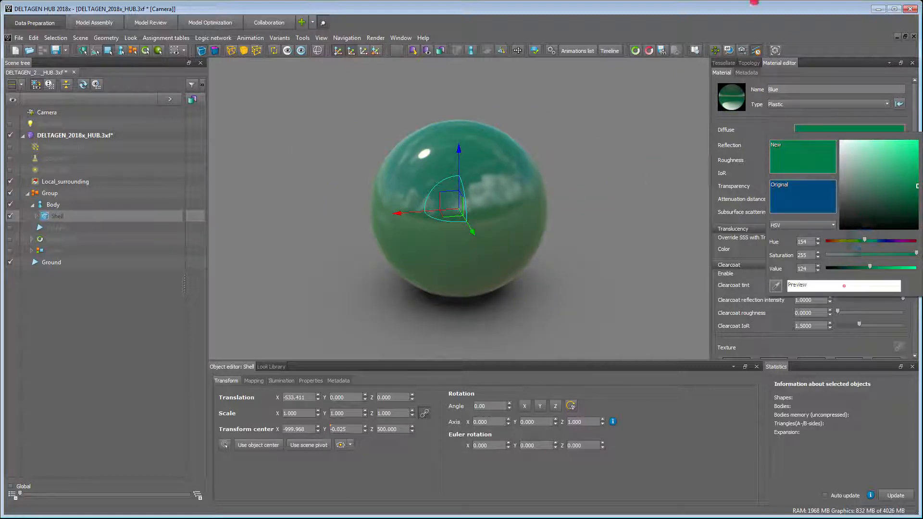
{"action": "left_click", "coordinate": [753, 6]}
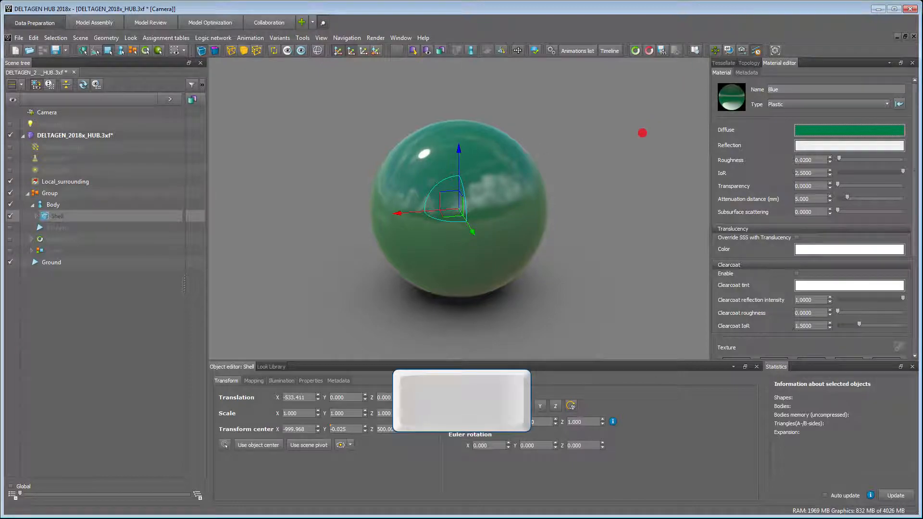
{"action": "key", "text": "space"}
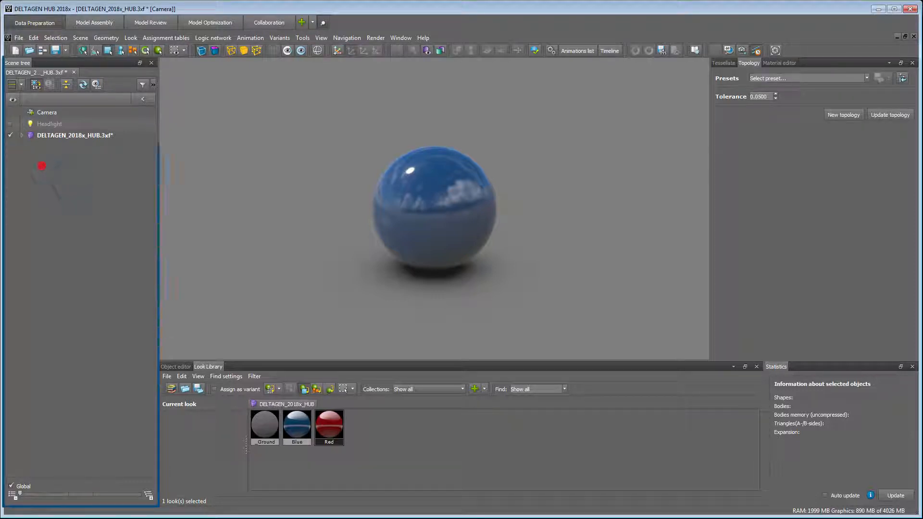
Step: Expand the scene tree down to the Shell's NURBSPatch and widen the Scene tree window to show its attribute columns
{"action": "left_click", "coordinate": [22, 136]}
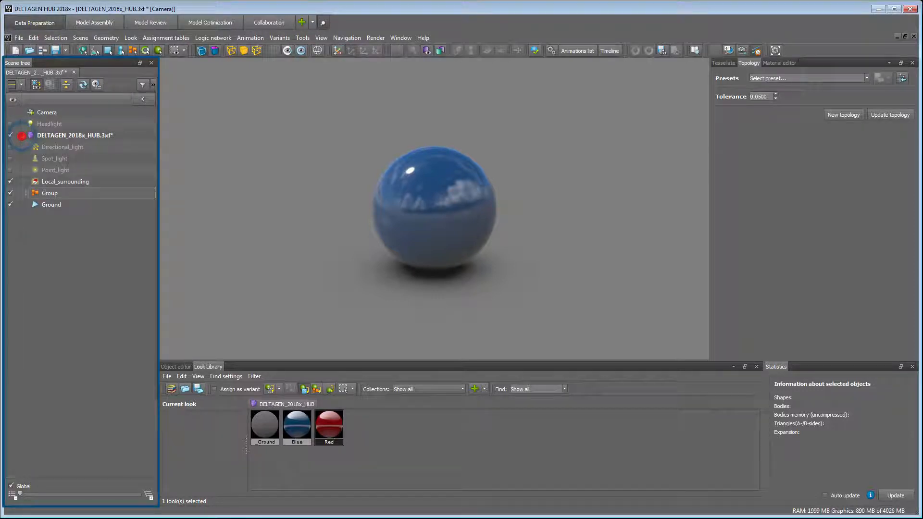
{"action": "left_click", "coordinate": [26, 194]}
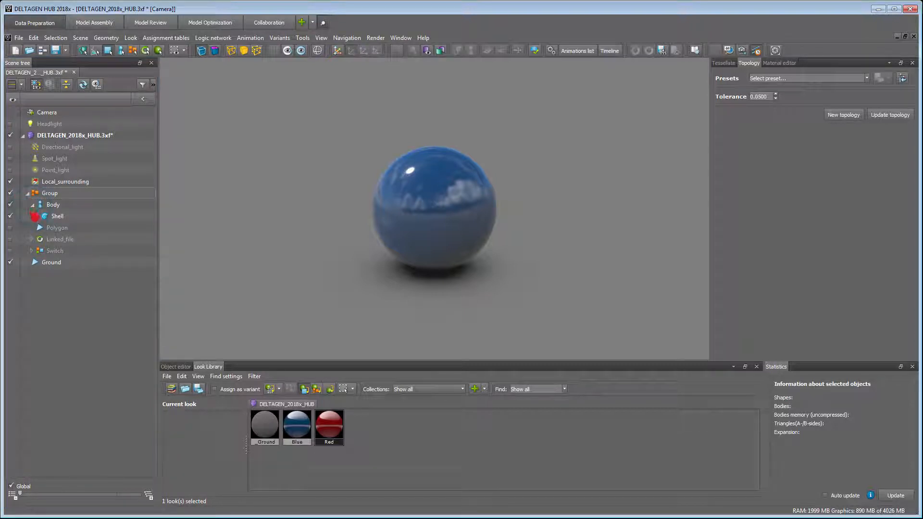
{"action": "left_click", "coordinate": [37, 216]}
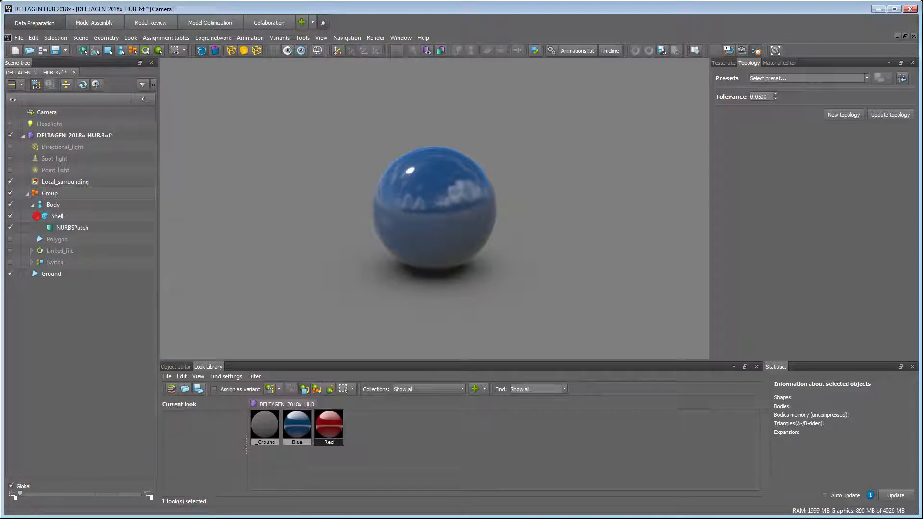
{"action": "left_click_drag", "start_coordinate": [158, 218], "coordinate": [292, 218]}
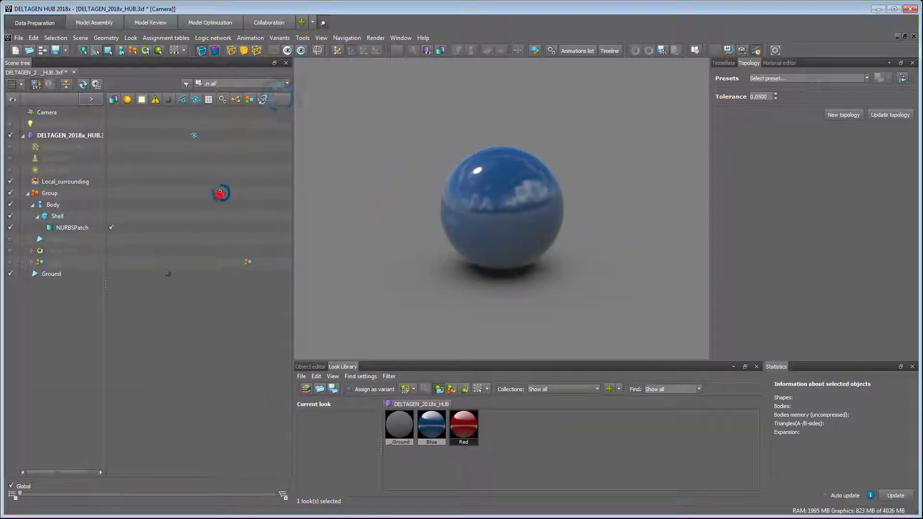
Step: Open the animation assigned to Group from the scene tree, expand Timeline_02 and inspect the target of Object_01
{"action": "left_click", "coordinate": [221, 193]}
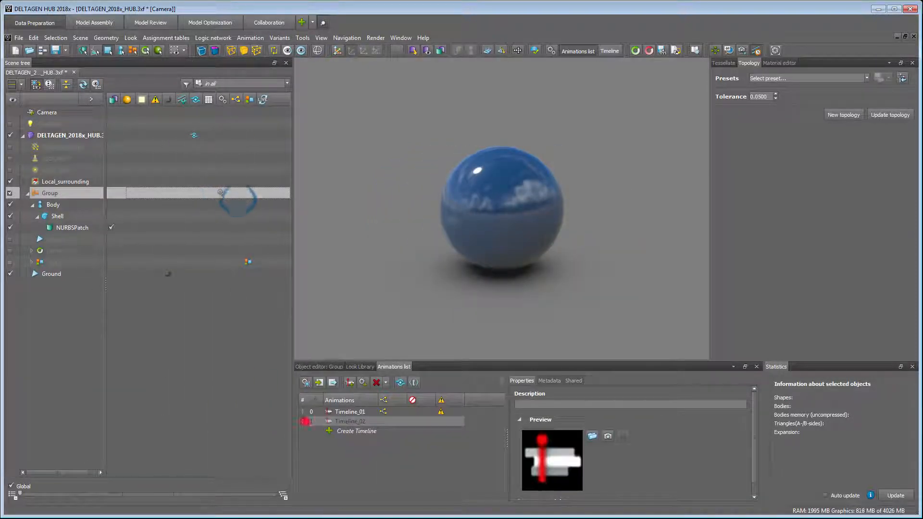
{"action": "left_click", "coordinate": [305, 421]}
{"action": "left_click", "coordinate": [342, 430]}
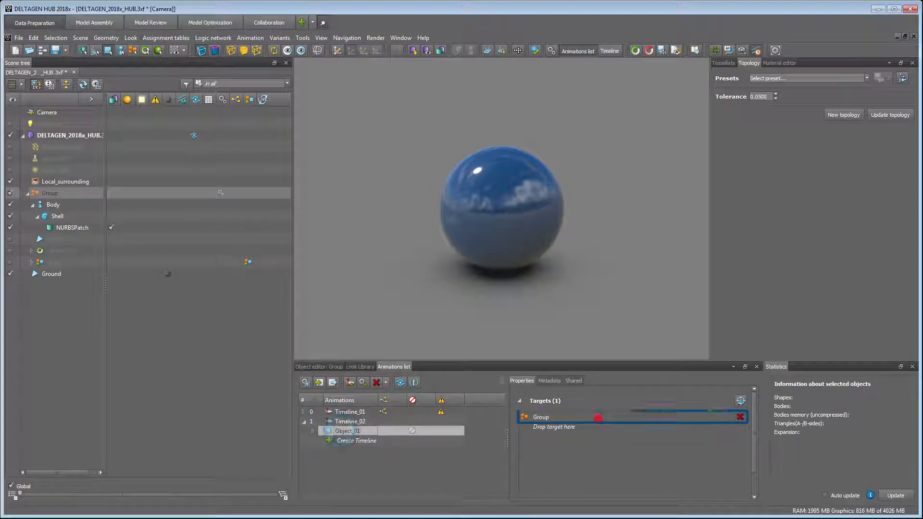
{"action": "left_click", "coordinate": [598, 417]}
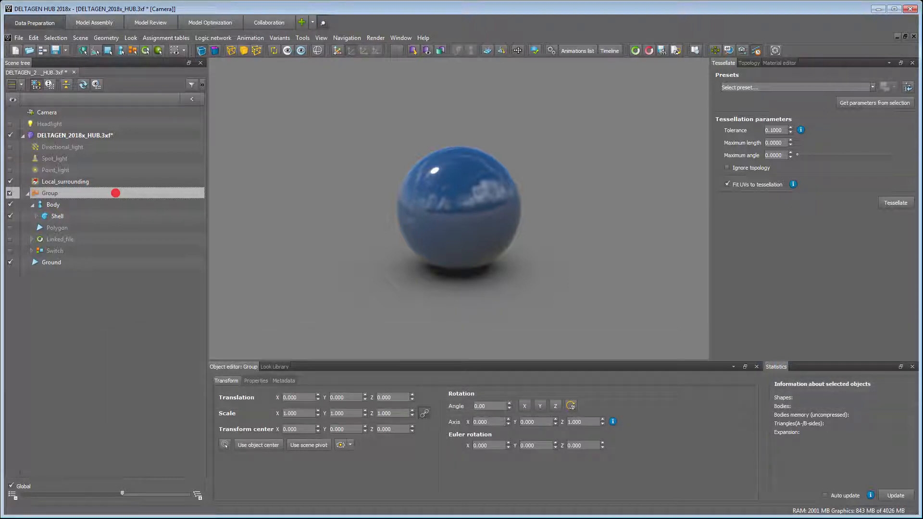
Step: Select the Shell and review its Mapping, Illumination, Properties and Metadata settings in the Object editor
{"action": "left_click", "coordinate": [112, 215]}
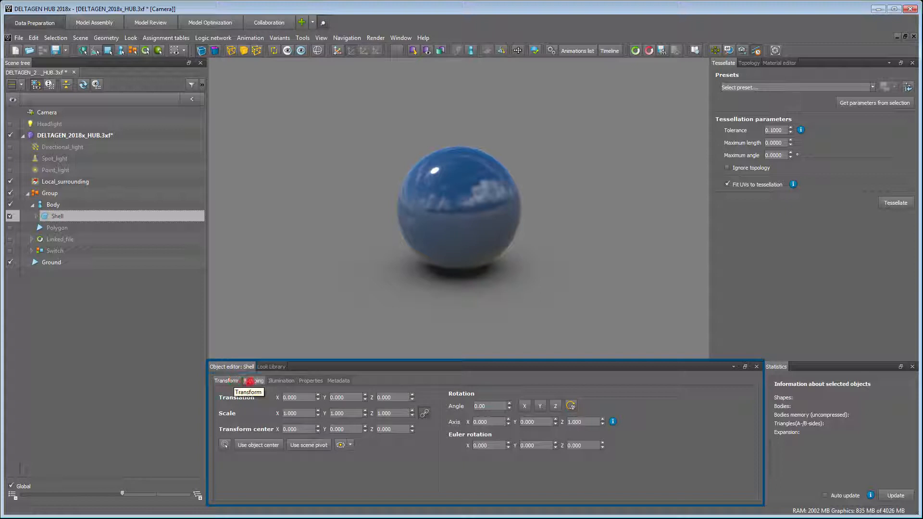
{"action": "left_click", "coordinate": [255, 382]}
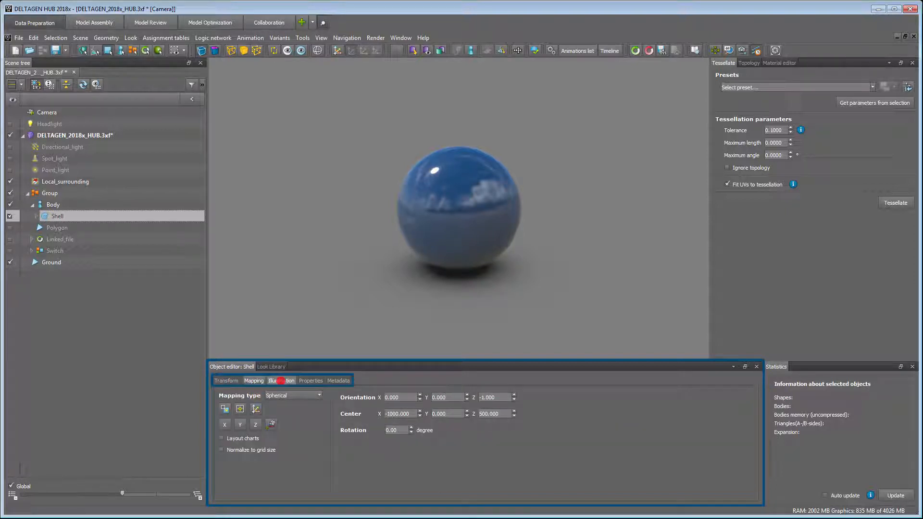
{"action": "left_click", "coordinate": [281, 381]}
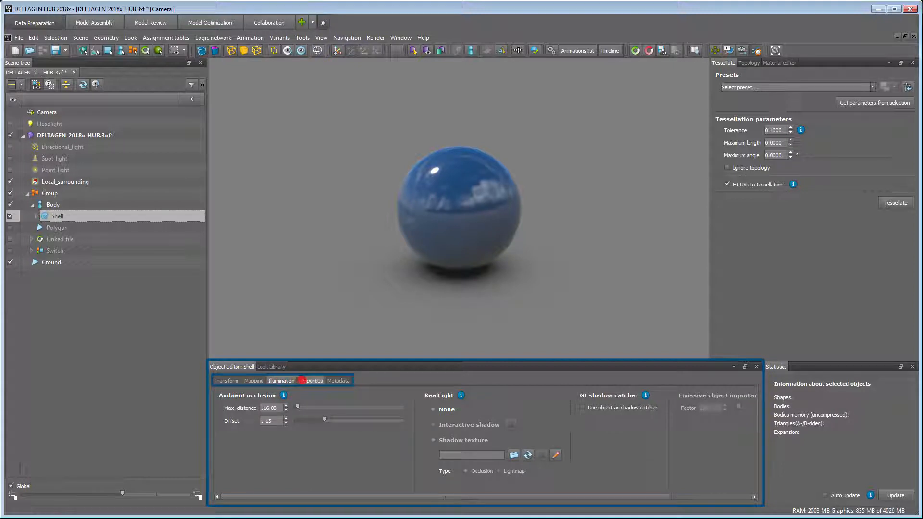
{"action": "left_click", "coordinate": [308, 381]}
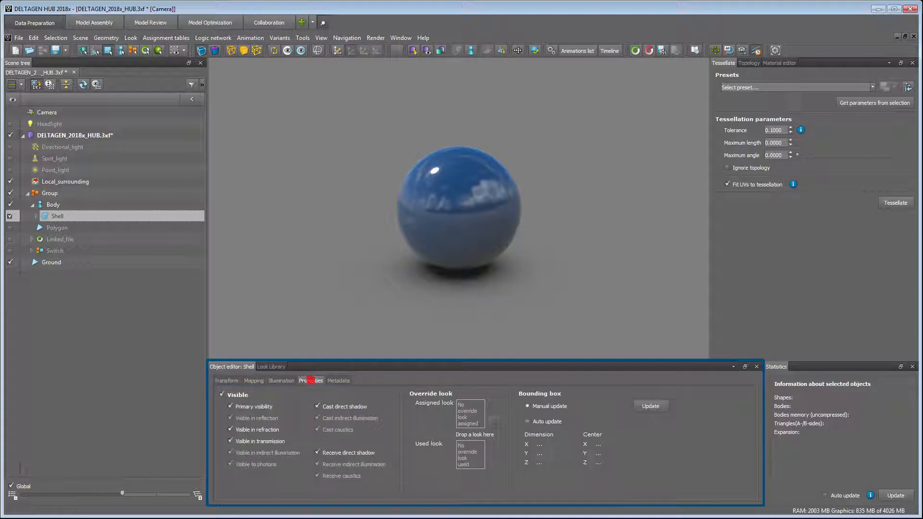
{"action": "left_click", "coordinate": [331, 381]}
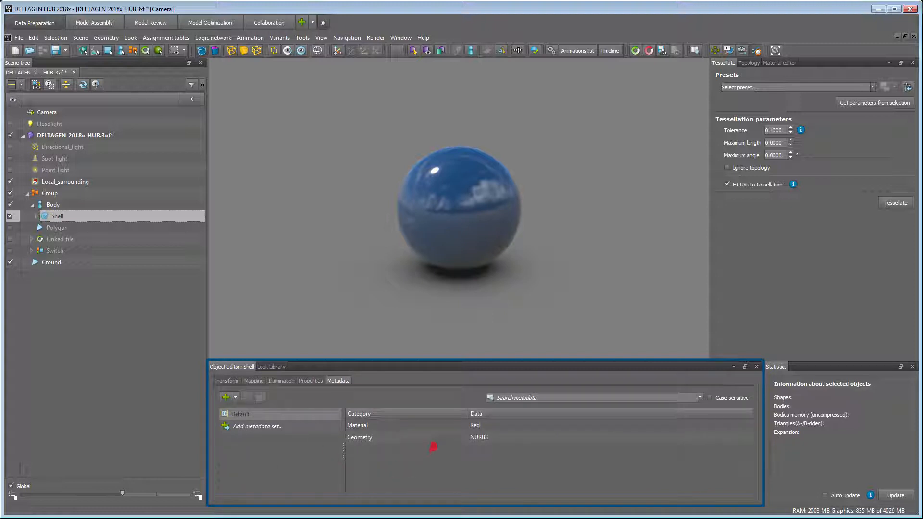
{"action": "left_click", "coordinate": [431, 440]}
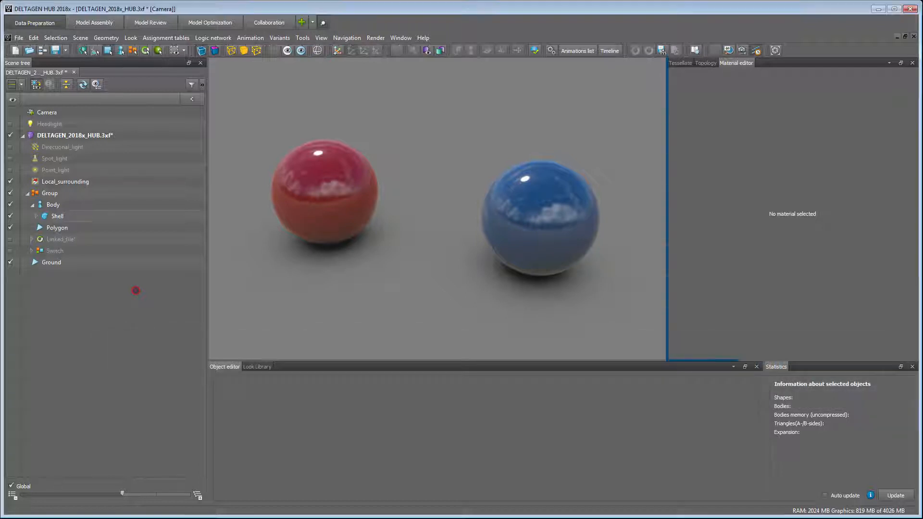
Step: Set the roughness of the Shell's Blue material to 0.1880 and of the Polygon's Red material to 0.1040
{"action": "left_click", "coordinate": [135, 290]}
{"action": "left_click", "coordinate": [74, 216]}
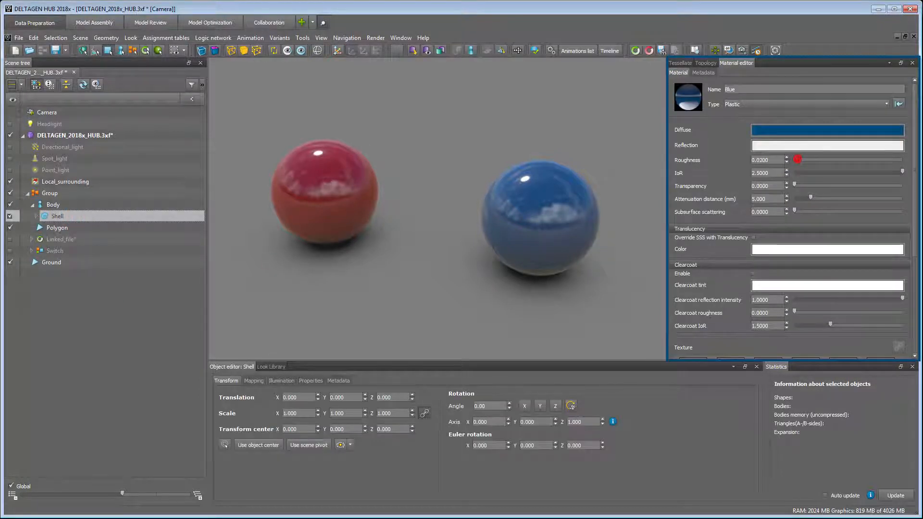
{"action": "left_click_drag", "start_coordinate": [798, 159], "coordinate": [817, 156]}
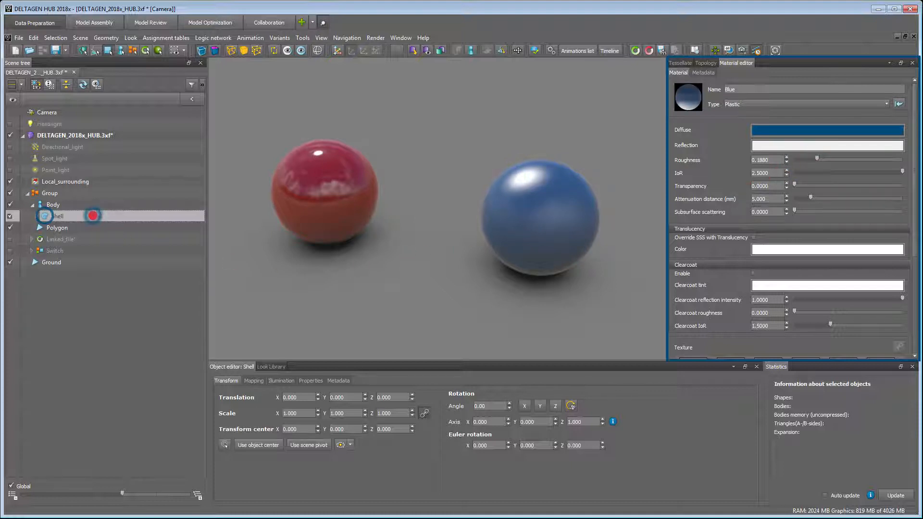
{"action": "left_click", "coordinate": [86, 227]}
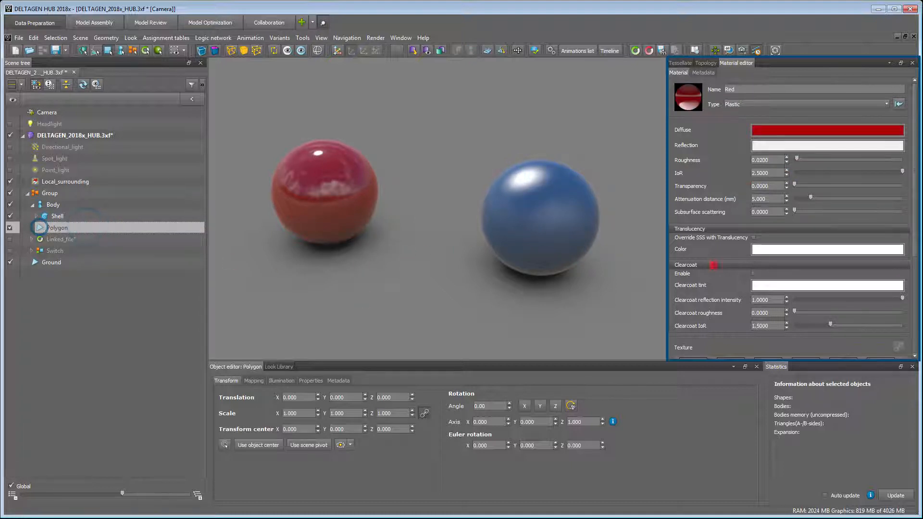
{"action": "left_click_drag", "start_coordinate": [797, 159], "coordinate": [800, 157]}
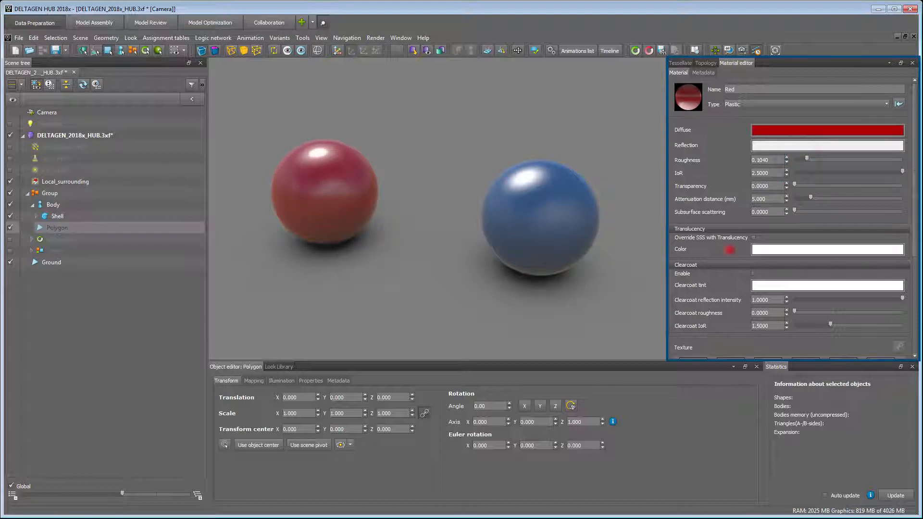
Step: Open the Look Library and select the _Ground, Blue and Red looks in turn to examine their material parameters
{"action": "left_click", "coordinate": [291, 366]}
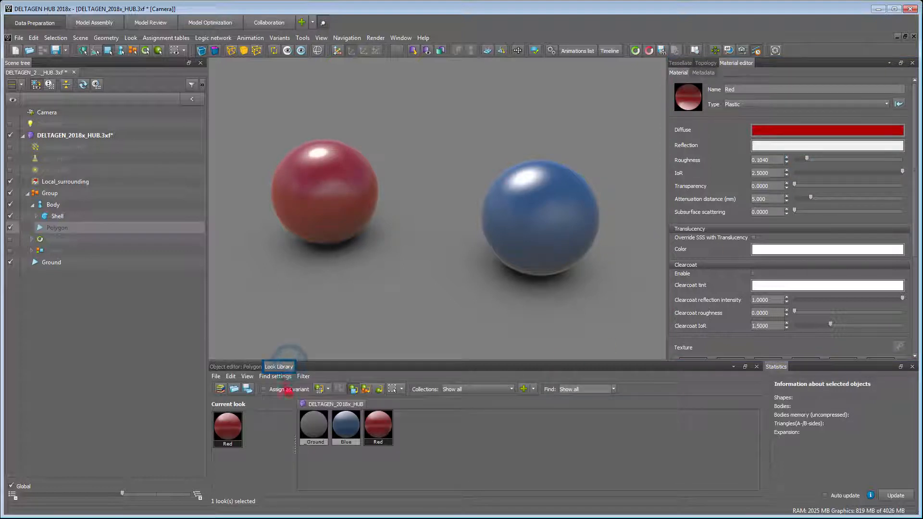
{"action": "left_click", "coordinate": [347, 427]}
{"action": "left_click", "coordinate": [378, 425]}
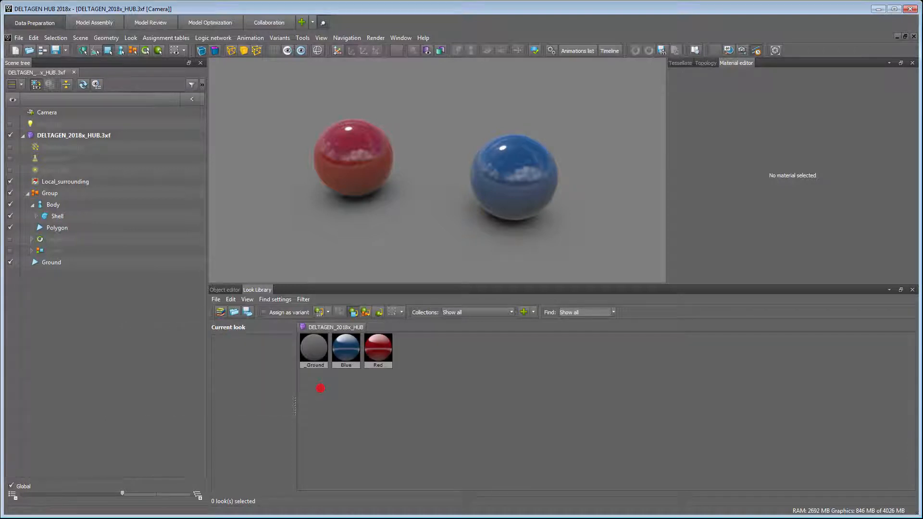
{"action": "left_click", "coordinate": [311, 354]}
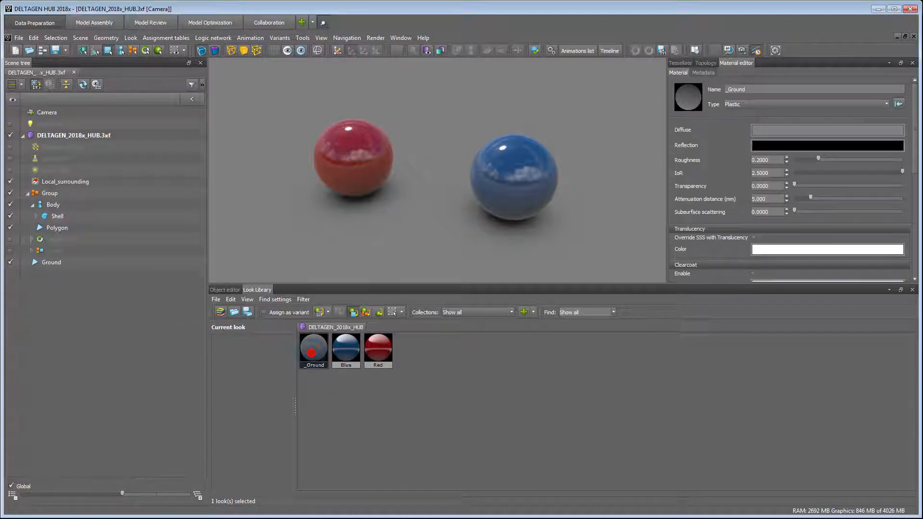
{"action": "left_click", "coordinate": [342, 352]}
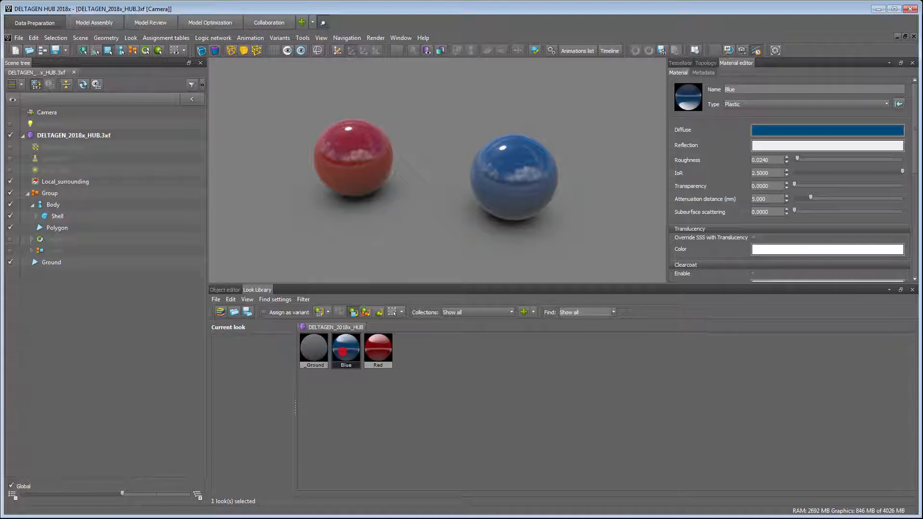
{"action": "left_click", "coordinate": [379, 352]}
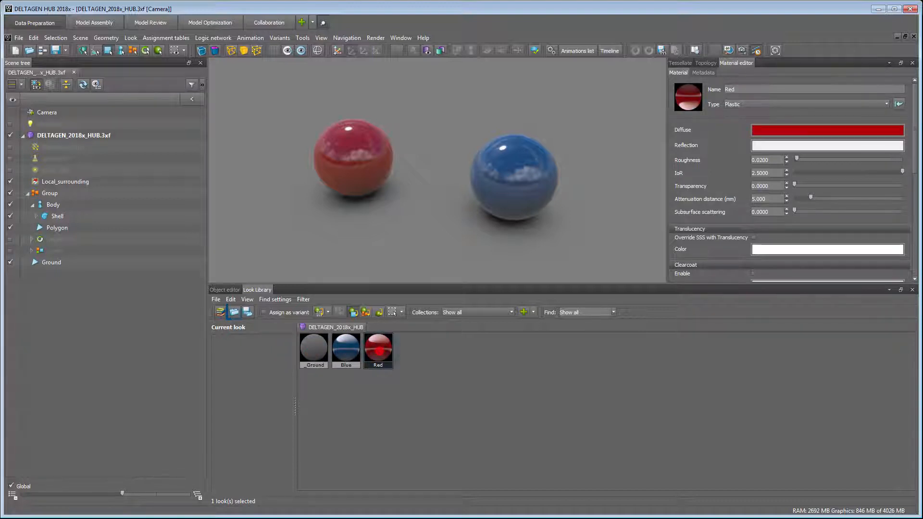
Step: Load the Deltagen_Suite_Materiallibrary_2018x.rtll look library, browse its looks and filter its collections to Metal
{"action": "left_click", "coordinate": [235, 313]}
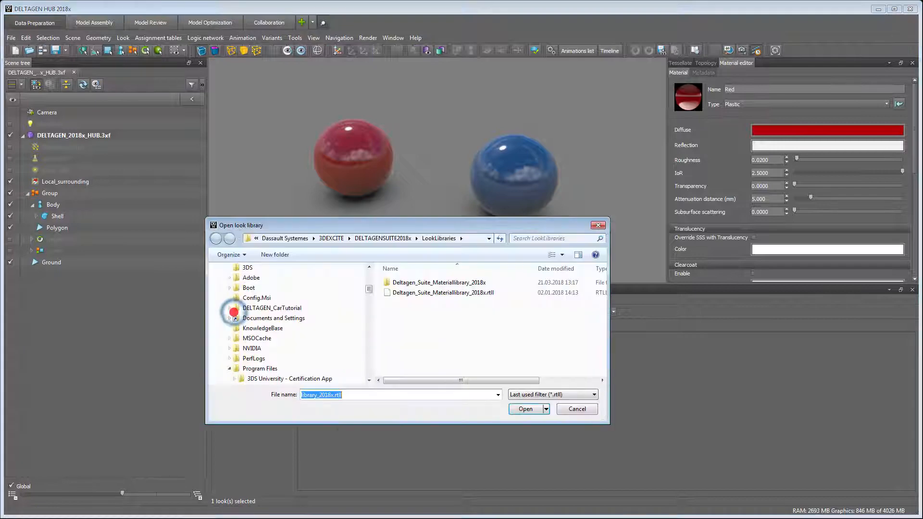
{"action": "double_click", "coordinate": [423, 292]}
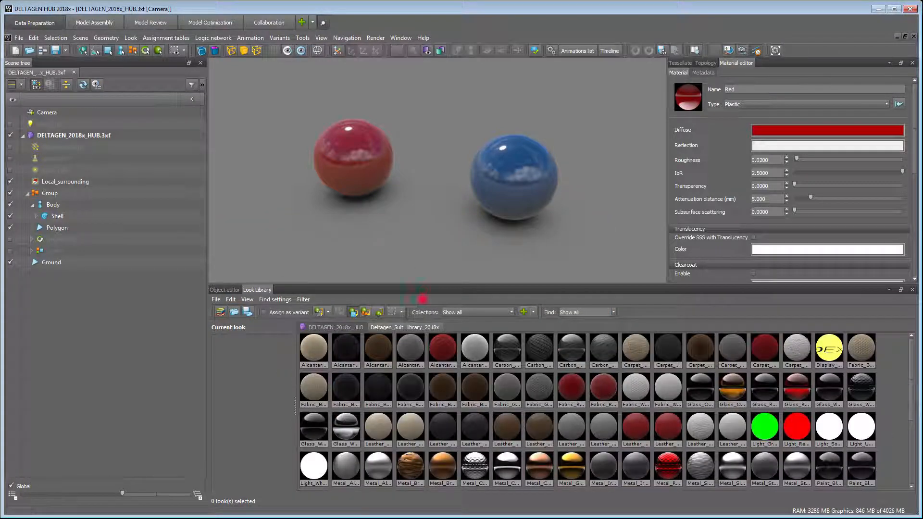
{"action": "scroll", "coordinate": [909, 346], "scroll_direction": "down", "scroll_amount": 5}
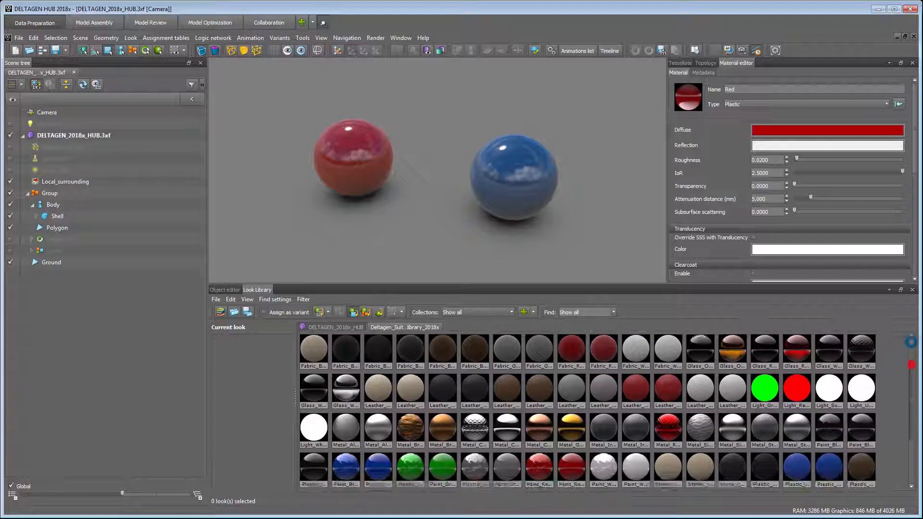
{"action": "scroll", "coordinate": [910, 393], "scroll_direction": "up", "scroll_amount": 5}
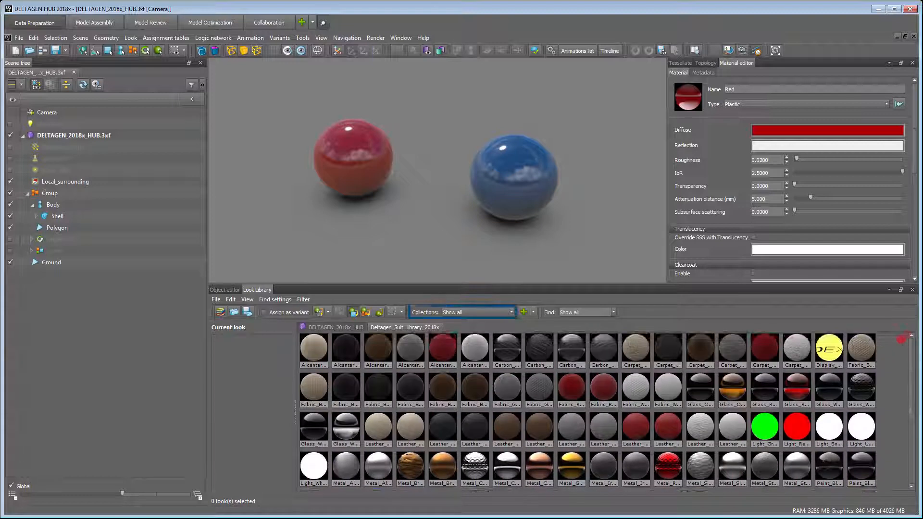
{"action": "left_click", "coordinate": [466, 312]}
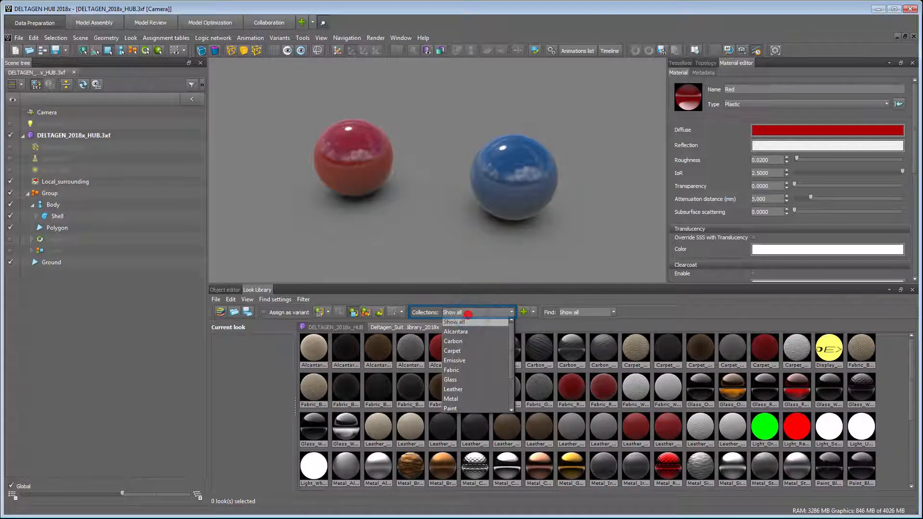
{"action": "left_click", "coordinate": [454, 399]}
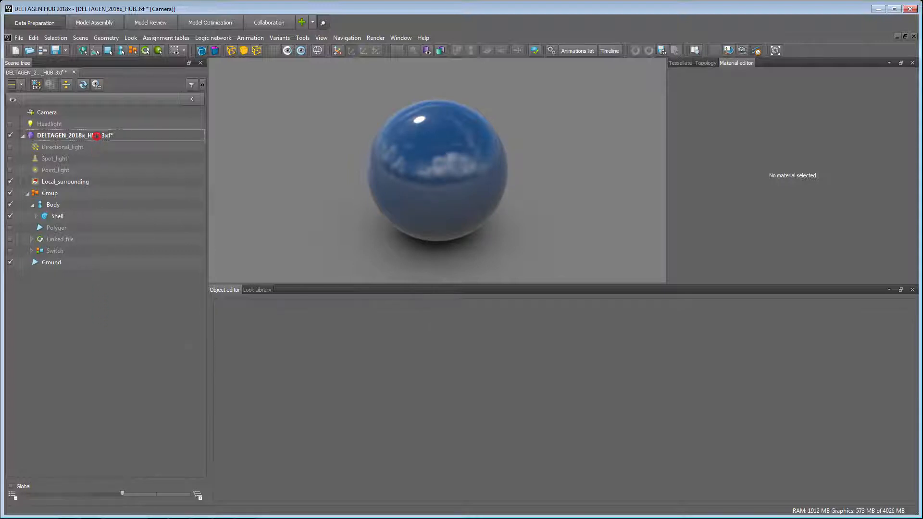
Step: Try to create a new Cube geometry under the DELTAGEN_2018x_HUB.3xf model node
{"action": "right_click", "coordinate": [96, 136]}
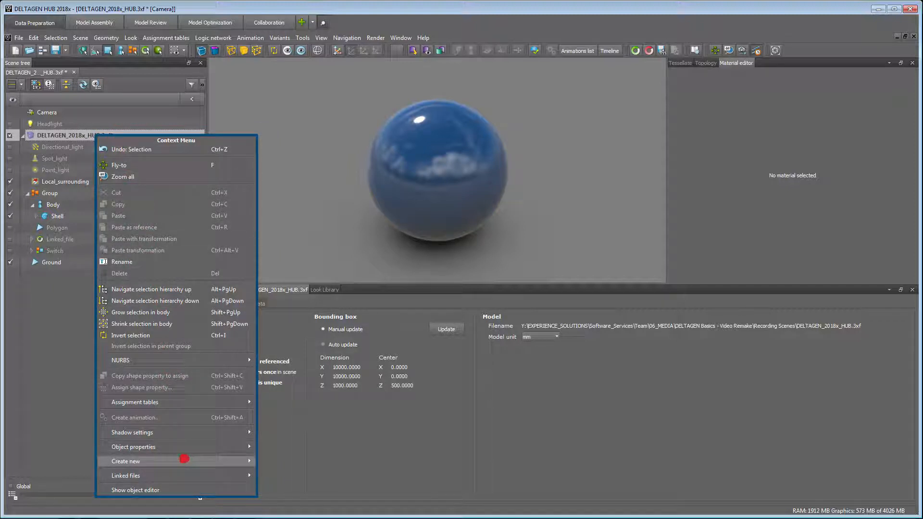
{"action": "mouse_move", "coordinate": [193, 461]}
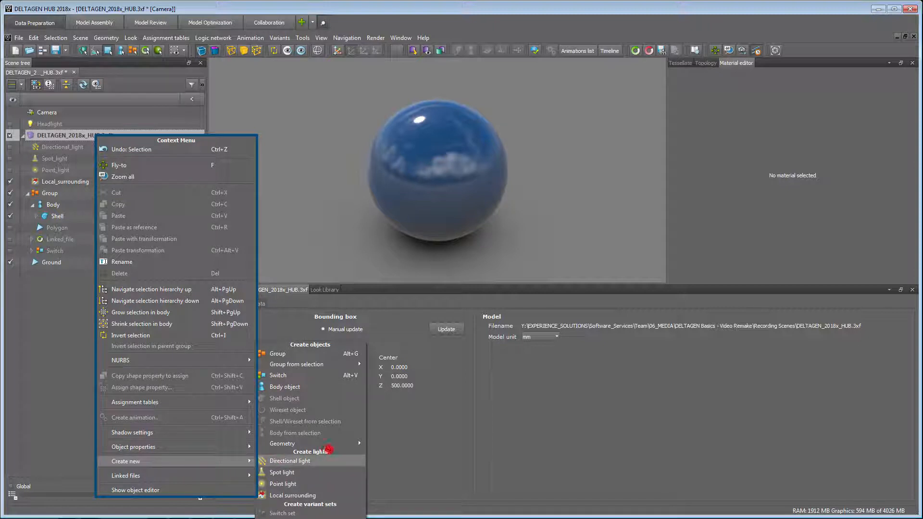
{"action": "mouse_move", "coordinate": [339, 442]}
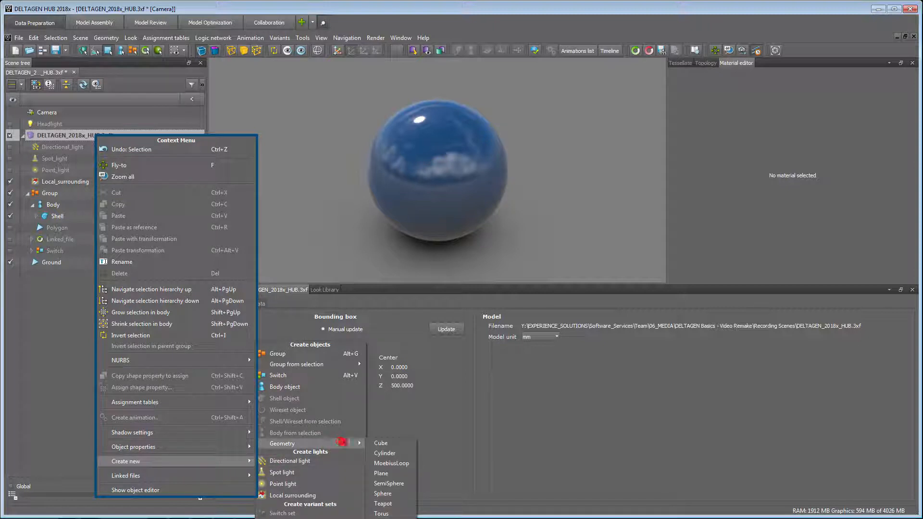
{"action": "left_click", "coordinate": [381, 443]}
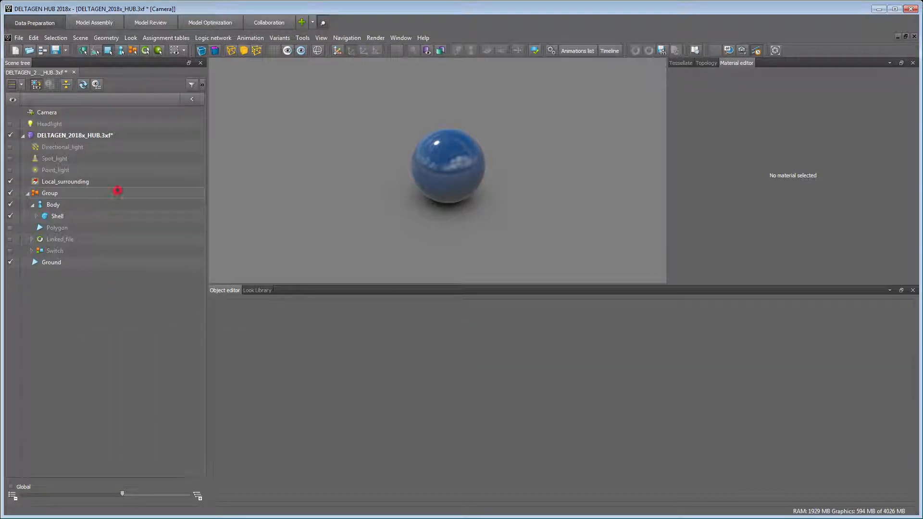
Step: Select the Group, detach the Manipulators commands as a floating palette over the viewer and enable manipulators
{"action": "left_click", "coordinate": [116, 192]}
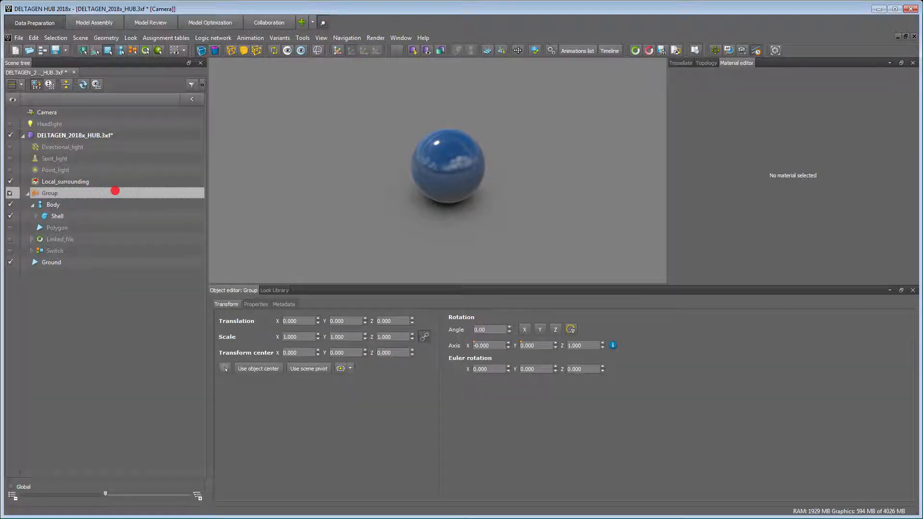
{"action": "left_click", "coordinate": [302, 38]}
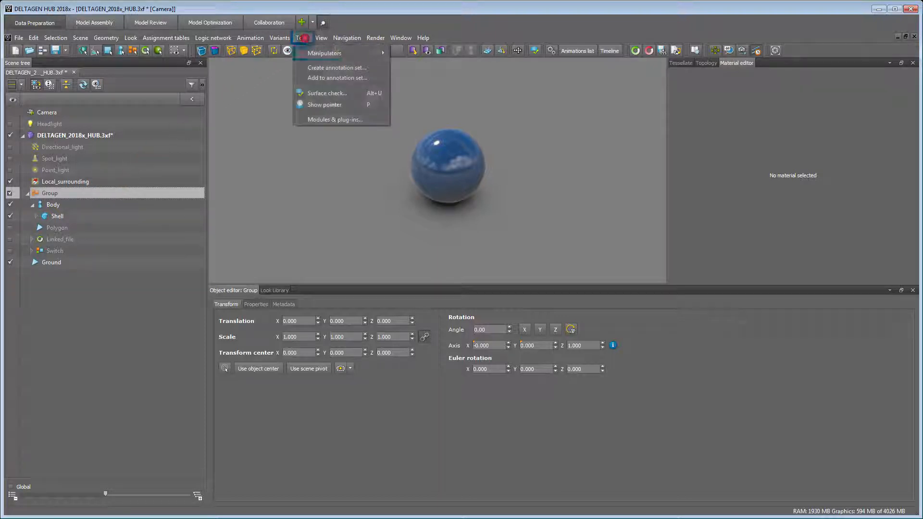
{"action": "mouse_move", "coordinate": [364, 52]}
{"action": "left_click", "coordinate": [392, 56]}
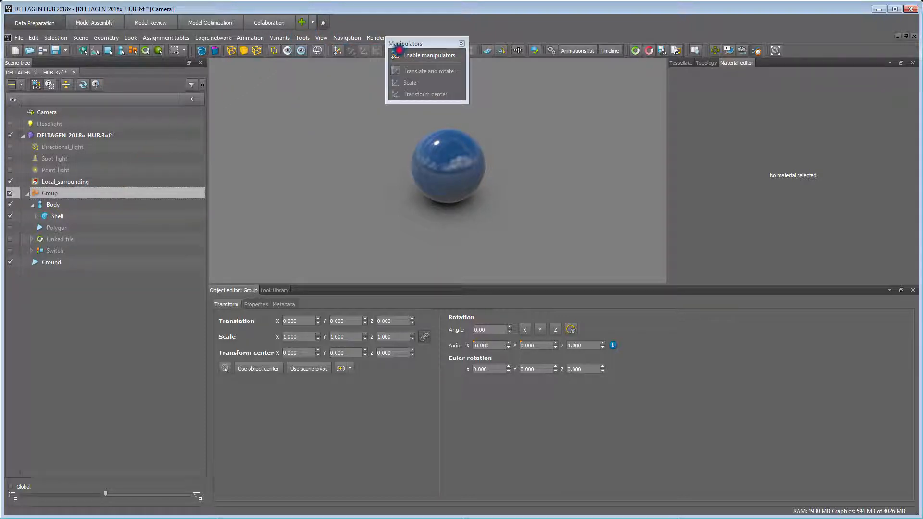
{"action": "left_click_drag", "start_coordinate": [428, 42], "coordinate": [255, 69]}
{"action": "left_click", "coordinate": [258, 81]}
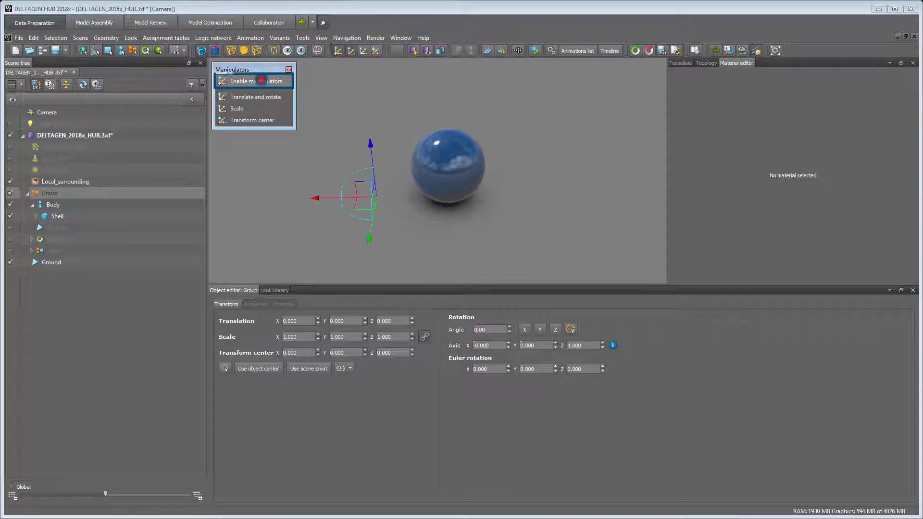
Step: Transform the Group with the manipulators to an X translation of about 158.4, a Z rotation of about 33.7 and a Z scale of about 1.35
{"action": "left_click_drag", "start_coordinate": [315, 198], "coordinate": [367, 212]}
{"action": "left_click", "coordinate": [243, 111]}
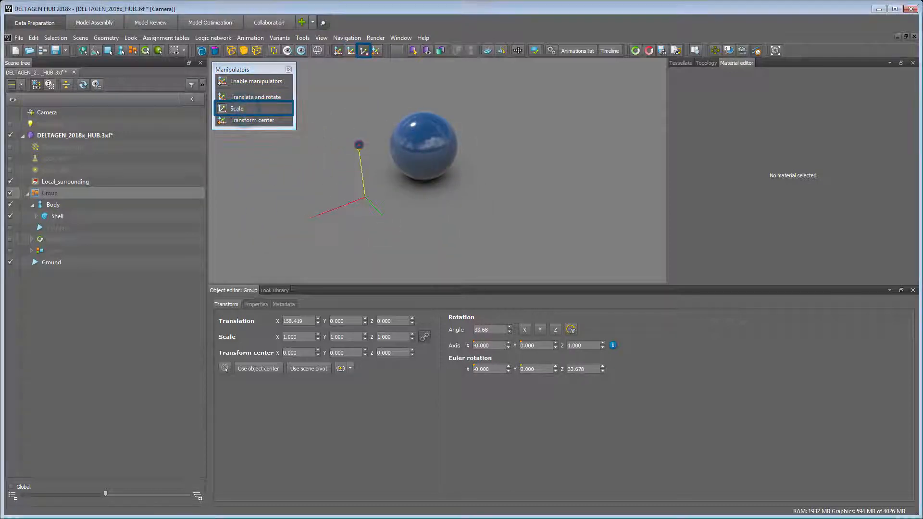
{"action": "mouse_move", "coordinate": [359, 144]}
{"action": "left_mouse_down"}
{"action": "mouse_move", "coordinate": [355, 115]}
{"action": "mouse_move", "coordinate": [356, 128]}
{"action": "left_mouse_up"}
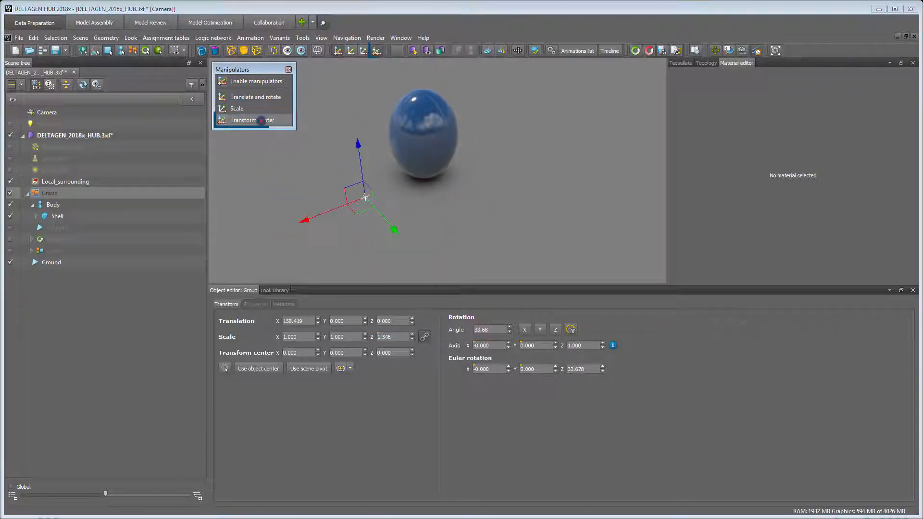
Step: Reposition the Group's transform center in the viewer with the Transform center manipulator
{"action": "left_click", "coordinate": [252, 120]}
{"action": "left_click", "coordinate": [302, 221]}
{"action": "left_click_drag", "start_coordinate": [356, 208], "coordinate": [296, 252]}
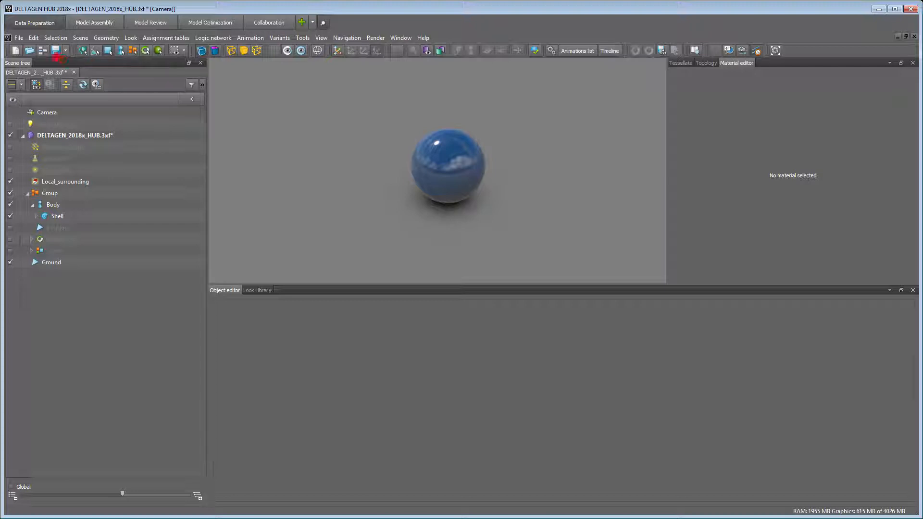
Step: In the Texture handling preferences, set missing and unused texture paths to Always delete texture paths
{"action": "key", "text": "ctrl+u"}
{"action": "left_click", "coordinate": [34, 38]}
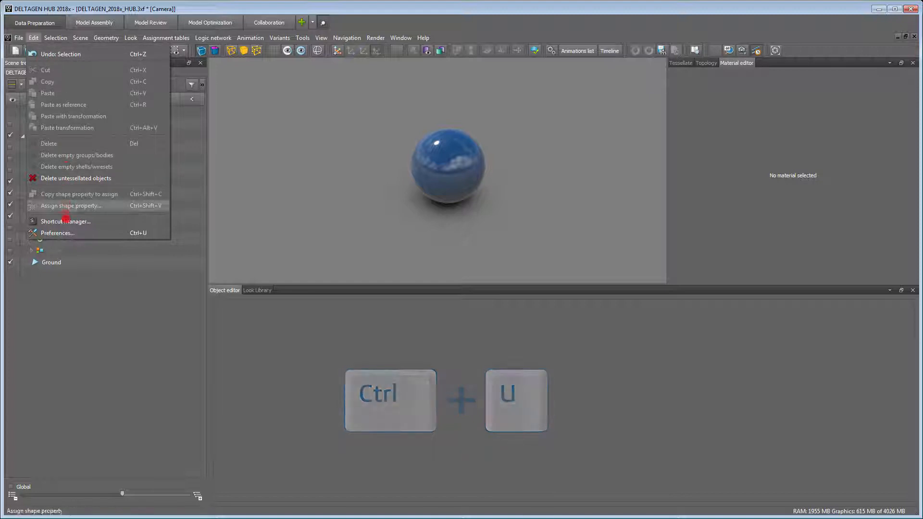
{"action": "left_click", "coordinate": [66, 234]}
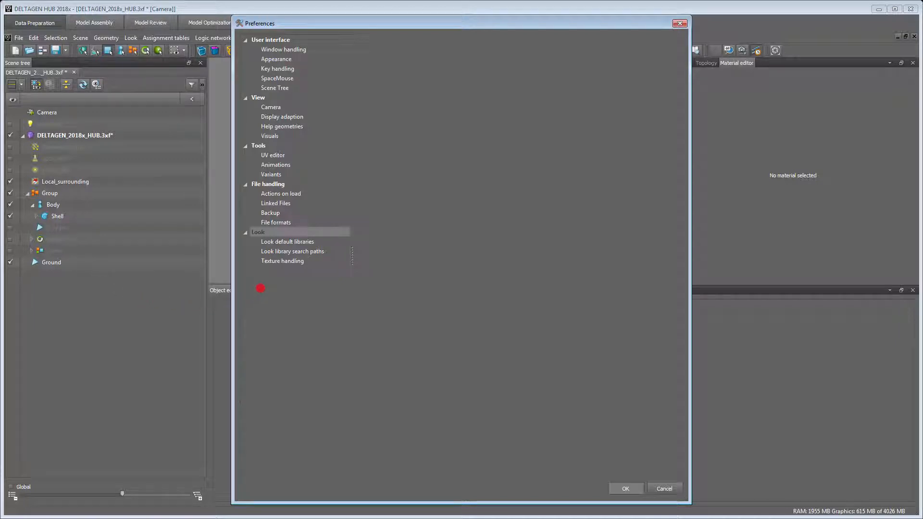
{"action": "left_click", "coordinate": [287, 261]}
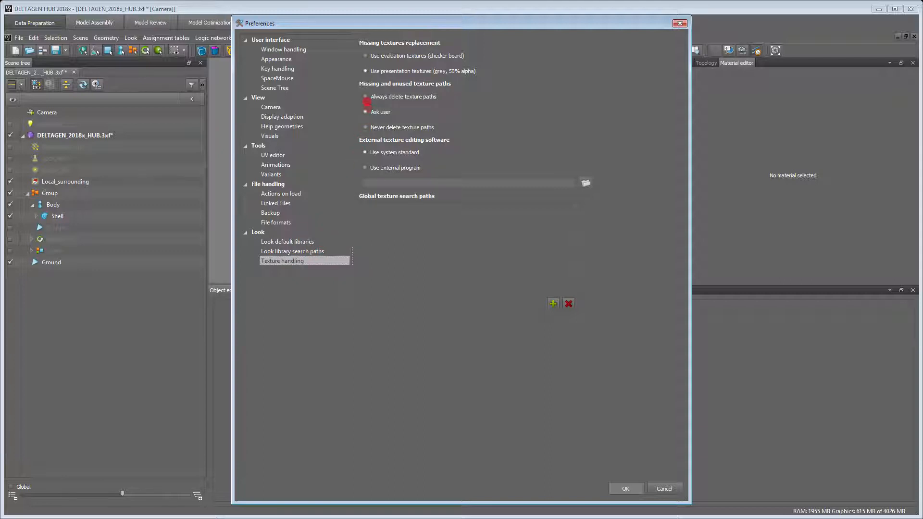
{"action": "left_click", "coordinate": [366, 96]}
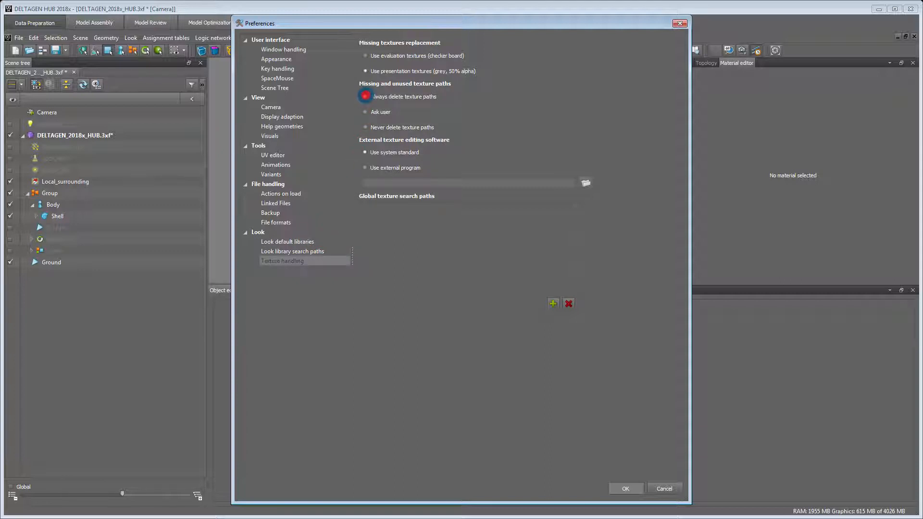